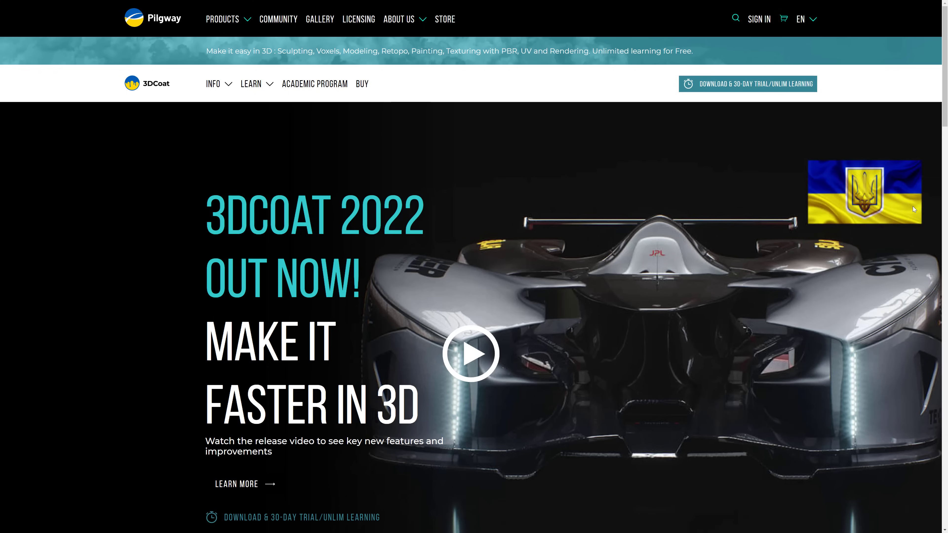
Step: Switch to 3DCoat and start a Voxel Sculpting scene with the male figure preset
{"action": "key", "text": "super+Tab"}
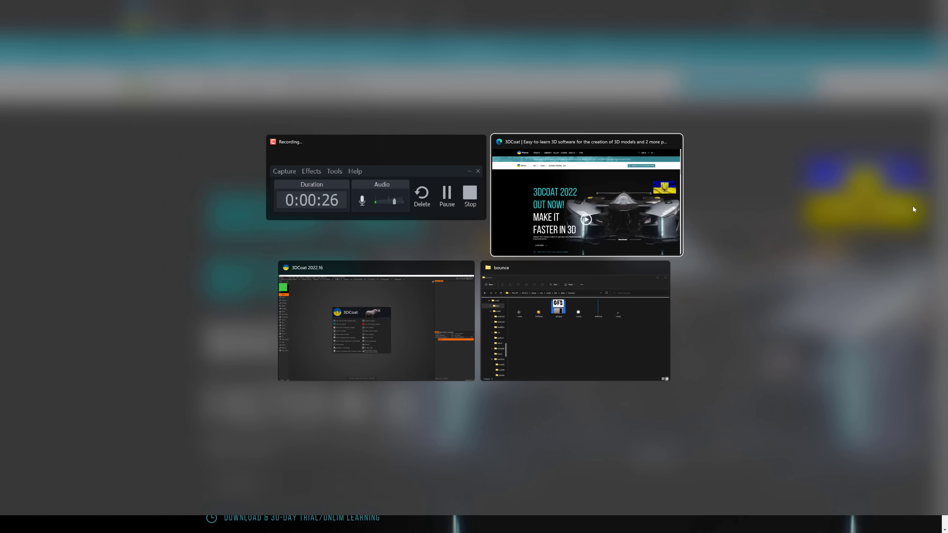
{"action": "key", "text": "Right"}
{"action": "key", "text": "Return"}
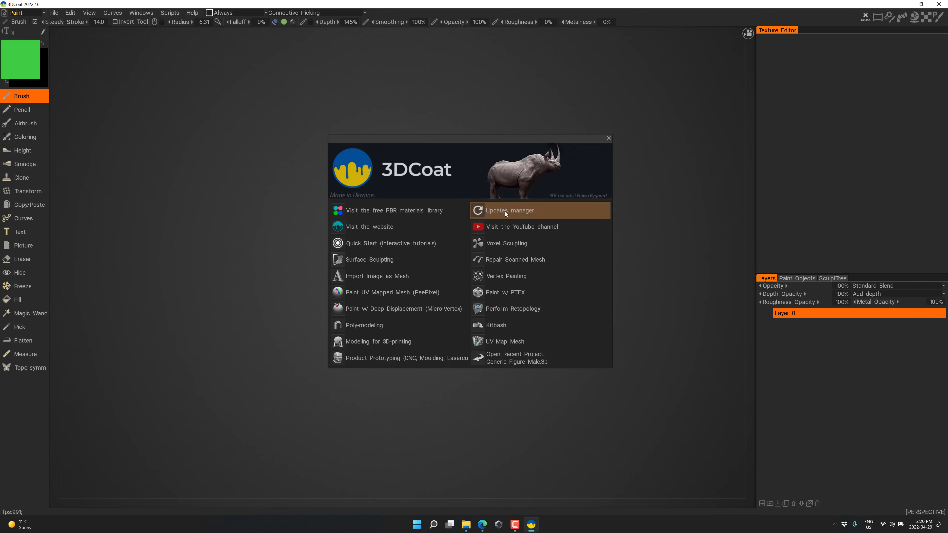
{"action": "left_click", "coordinate": [513, 241]}
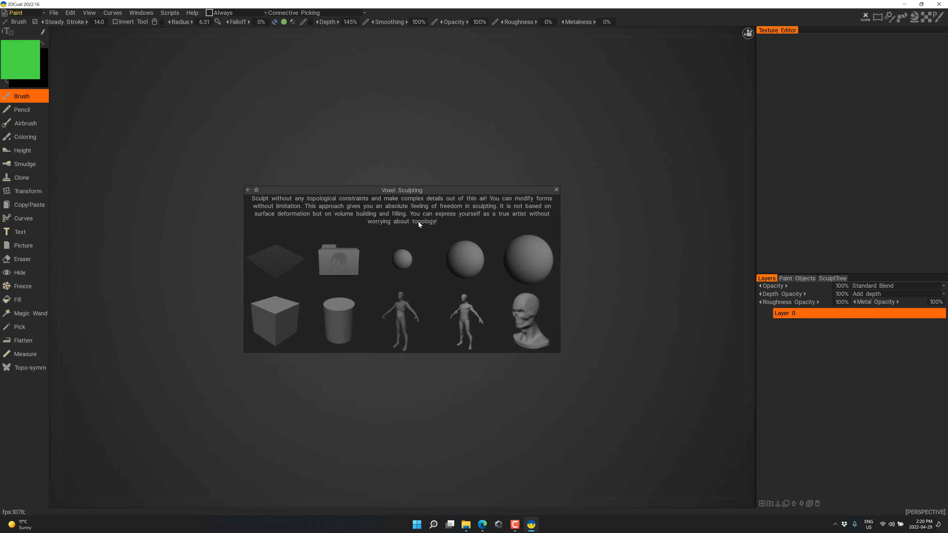
{"action": "left_click", "coordinate": [461, 324]}
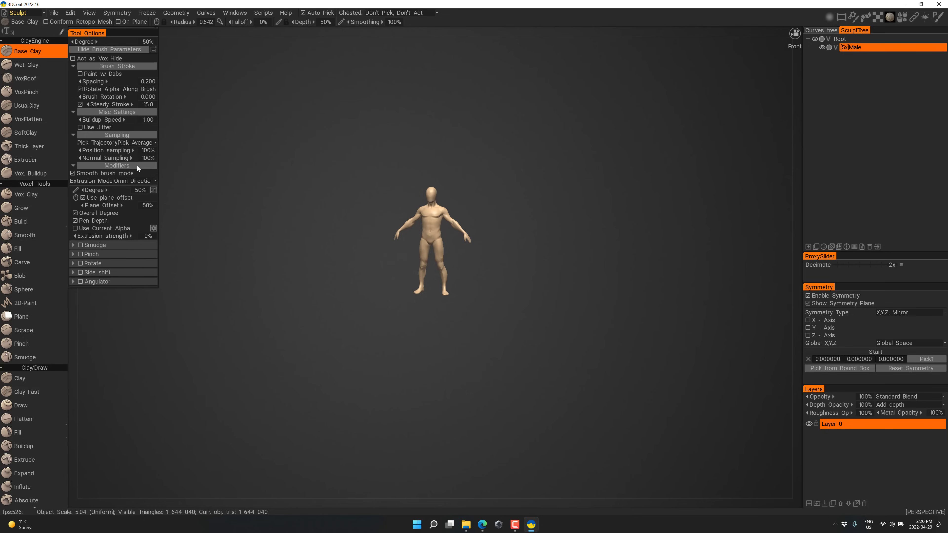
Step: Choose the Build brush and enable mirror symmetry across the X axis for the male figure
{"action": "scroll", "coordinate": [545, 301], "scroll_direction": "up", "scroll_amount": 10}
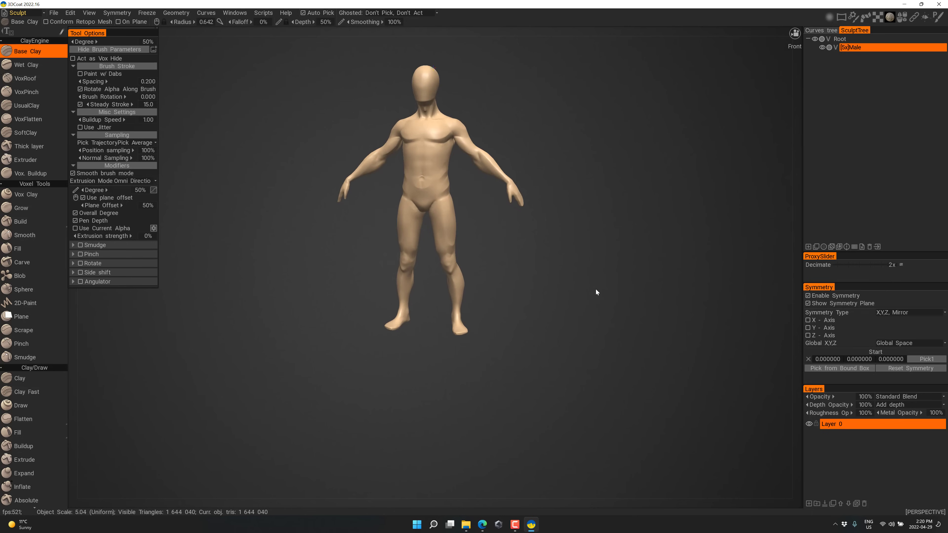
{"action": "scroll", "coordinate": [609, 312], "scroll_direction": "up", "scroll_amount": 5}
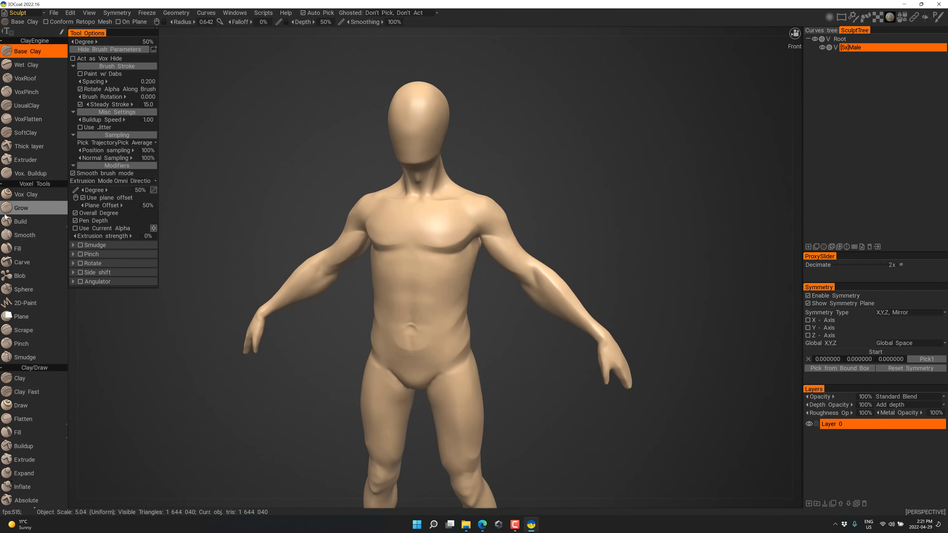
{"action": "left_click", "coordinate": [20, 222]}
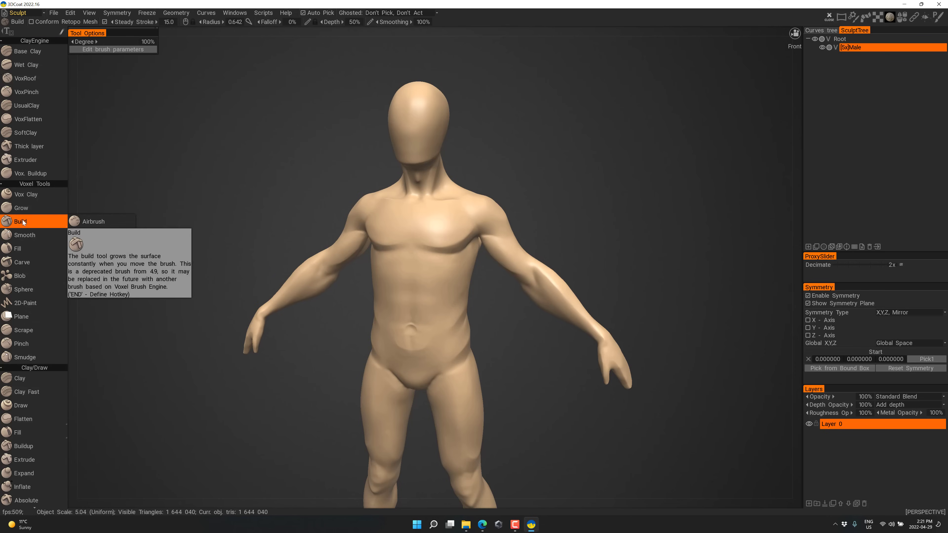
{"action": "left_click", "coordinate": [116, 14]}
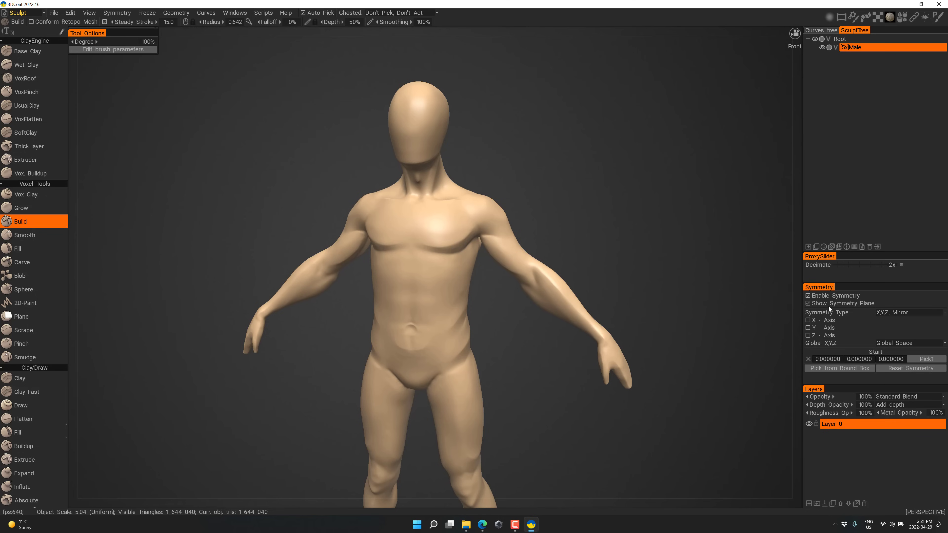
{"action": "left_click", "coordinate": [808, 320]}
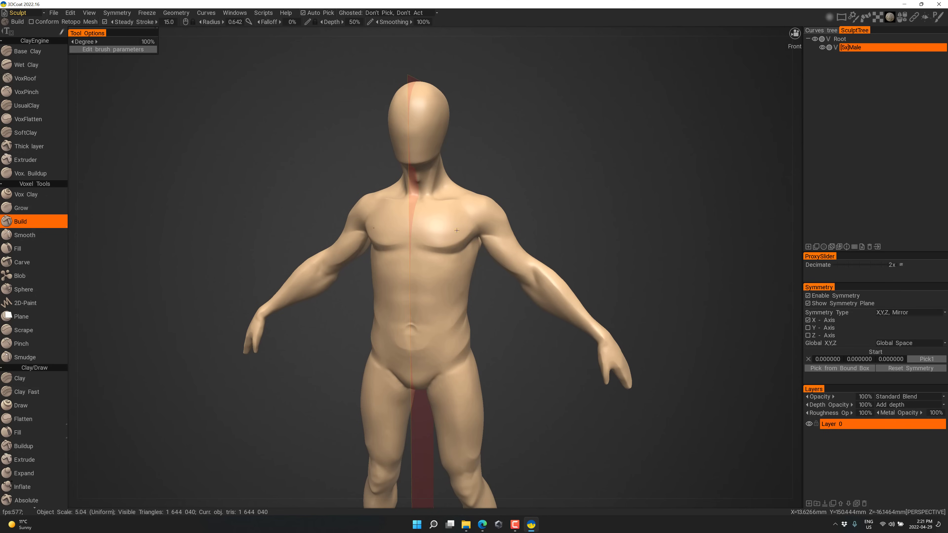
Step: Enlarge the Build brush to radius 6.47 with 52% depth and bulk up the figure's chest and belly
{"action": "mouse_move", "coordinate": [456, 224]}
{"action": "right_mouse_down"}
{"action": "mouse_move", "coordinate": [464, 206]}
{"action": "mouse_move", "coordinate": [492, 206]}
{"action": "mouse_move", "coordinate": [462, 219]}
{"action": "mouse_move", "coordinate": [462, 211]}
{"action": "mouse_move", "coordinate": [462, 225]}
{"action": "mouse_move", "coordinate": [462, 206]}
{"action": "right_mouse_up"}
{"action": "right_click_drag", "start_coordinate": [462, 215], "coordinate": [440, 219]}
{"action": "mouse_move", "coordinate": [452, 224]}
{"action": "left_mouse_down"}
{"action": "mouse_move", "coordinate": [429, 231]}
{"action": "mouse_move", "coordinate": [470, 221]}
{"action": "mouse_move", "coordinate": [430, 232]}
{"action": "mouse_move", "coordinate": [445, 236]}
{"action": "mouse_move", "coordinate": [468, 221]}
{"action": "mouse_move", "coordinate": [443, 237]}
{"action": "left_mouse_up"}
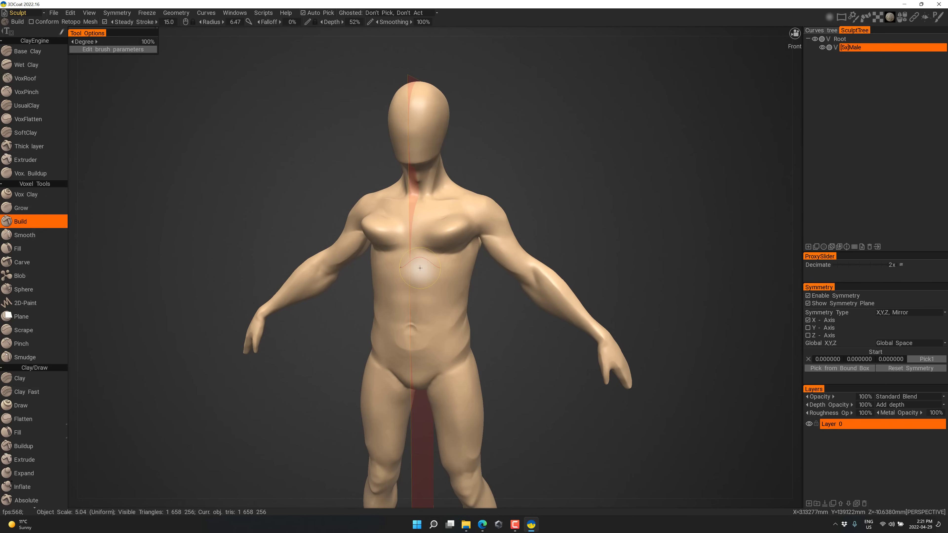
{"action": "mouse_move", "coordinate": [420, 268]}
{"action": "left_mouse_down"}
{"action": "mouse_move", "coordinate": [427, 357]}
{"action": "mouse_move", "coordinate": [437, 312]}
{"action": "mouse_move", "coordinate": [441, 336]}
{"action": "mouse_move", "coordinate": [451, 335]}
{"action": "mouse_move", "coordinate": [446, 315]}
{"action": "mouse_move", "coordinate": [456, 341]}
{"action": "mouse_move", "coordinate": [432, 324]}
{"action": "mouse_move", "coordinate": [414, 345]}
{"action": "mouse_move", "coordinate": [412, 316]}
{"action": "mouse_move", "coordinate": [408, 346]}
{"action": "mouse_move", "coordinate": [406, 325]}
{"action": "mouse_move", "coordinate": [421, 367]}
{"action": "mouse_move", "coordinate": [444, 328]}
{"action": "left_mouse_up"}
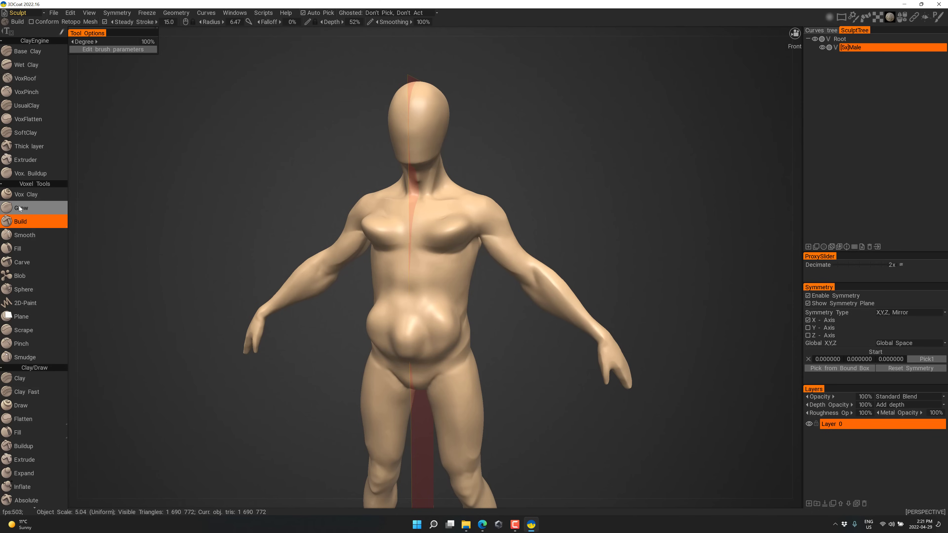
Step: Even out the lumps on the built-up belly with the voxel Smooth brush
{"action": "left_click", "coordinate": [24, 235]}
{"action": "left_click", "coordinate": [459, 326]}
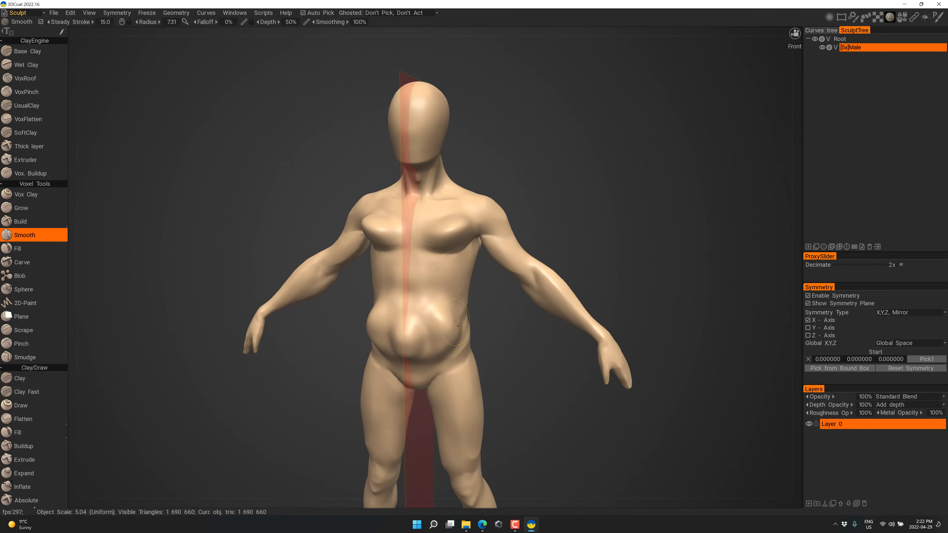
{"action": "mouse_move", "coordinate": [458, 327]}
{"action": "left_mouse_down"}
{"action": "mouse_move", "coordinate": [411, 340]}
{"action": "mouse_move", "coordinate": [433, 347]}
{"action": "mouse_move", "coordinate": [444, 320]}
{"action": "mouse_move", "coordinate": [403, 287]}
{"action": "left_mouse_up"}
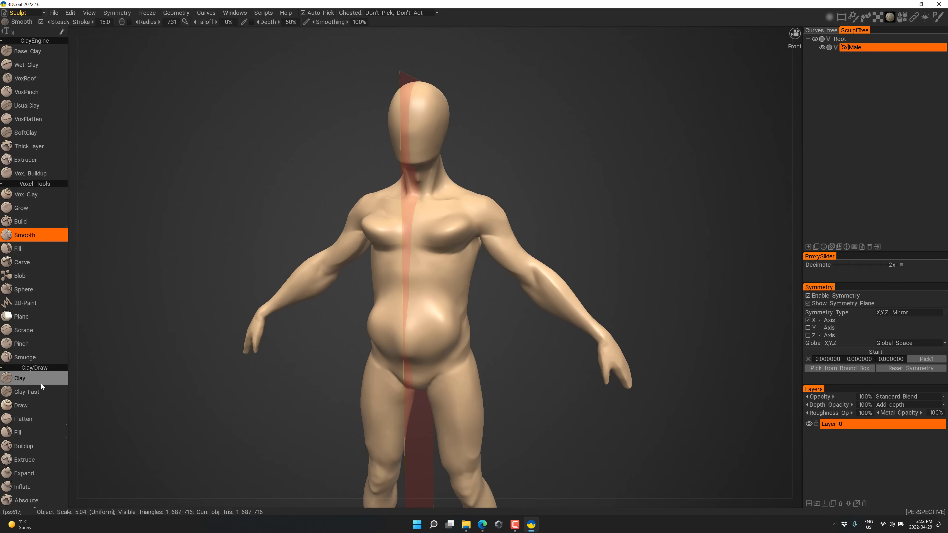
{"action": "scroll", "coordinate": [40, 383], "scroll_direction": "down", "scroll_amount": 5}
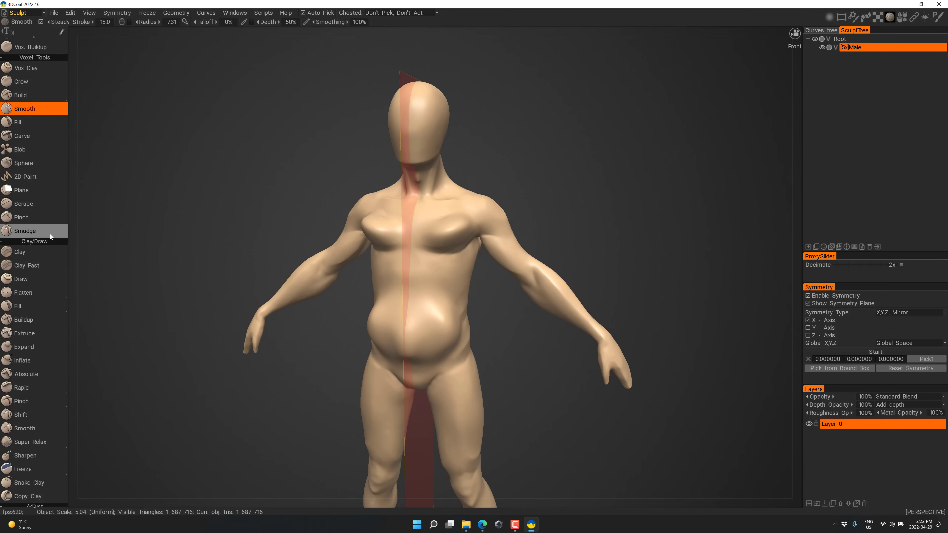
{"action": "mouse_move", "coordinate": [55, 405]}
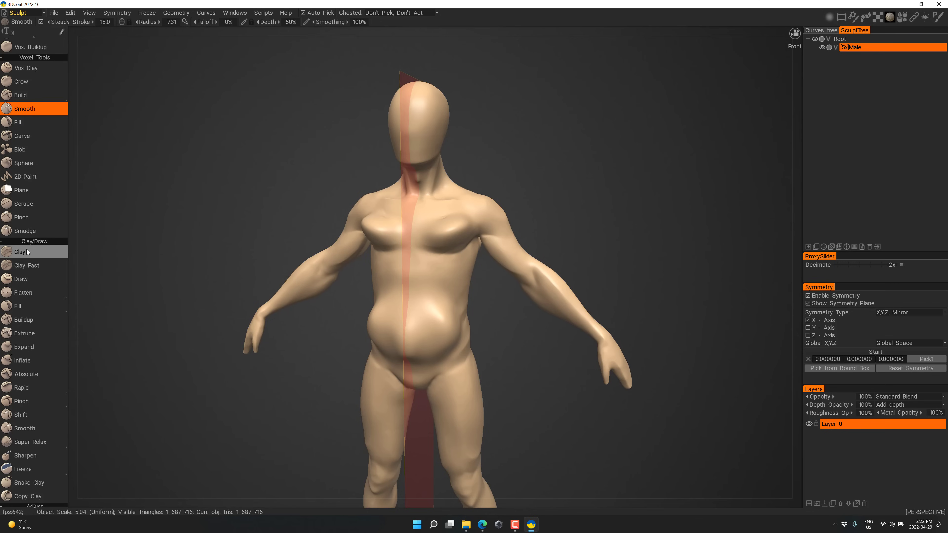
{"action": "mouse_move", "coordinate": [20, 304]}
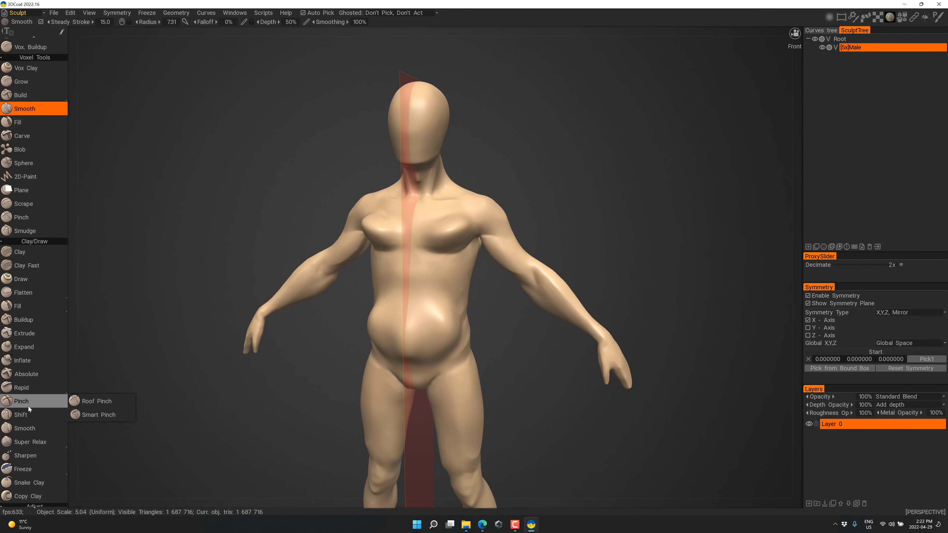
{"action": "scroll", "coordinate": [28, 406], "scroll_direction": "down", "scroll_amount": 1}
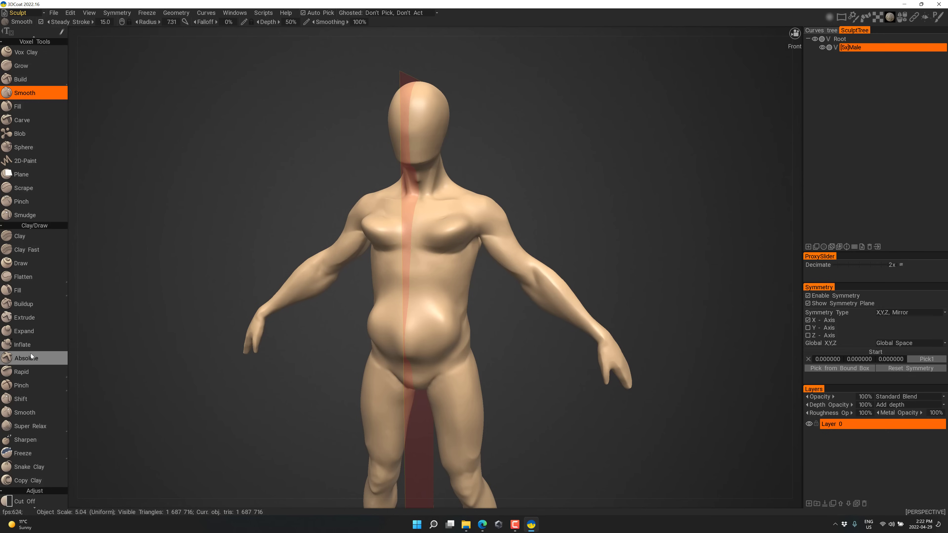
{"action": "scroll", "coordinate": [27, 281], "scroll_direction": "up", "scroll_amount": 3}
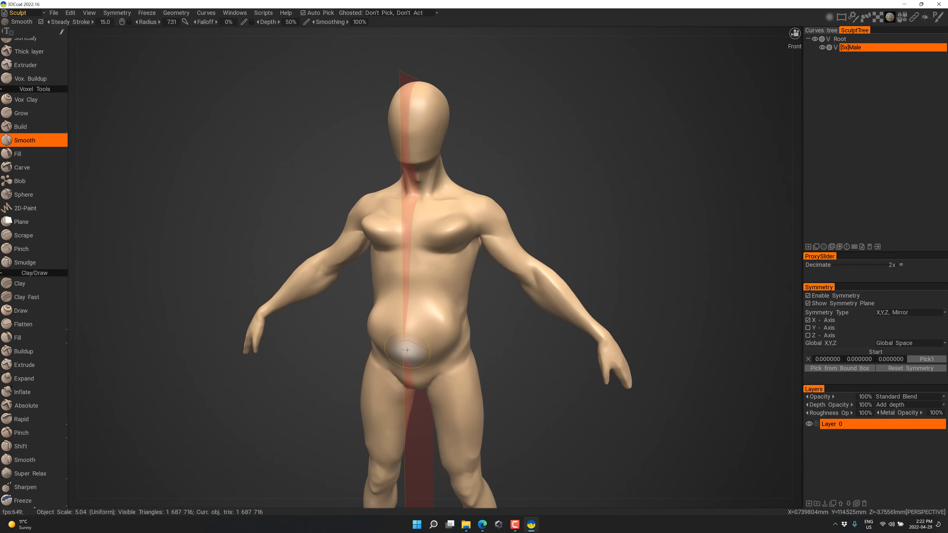
Step: Smooth the area between chest and belly, and reshape the upper abdomen with the Grow brush
{"action": "left_click_drag", "start_coordinate": [466, 213], "coordinate": [431, 278], "text": "ctrl"}
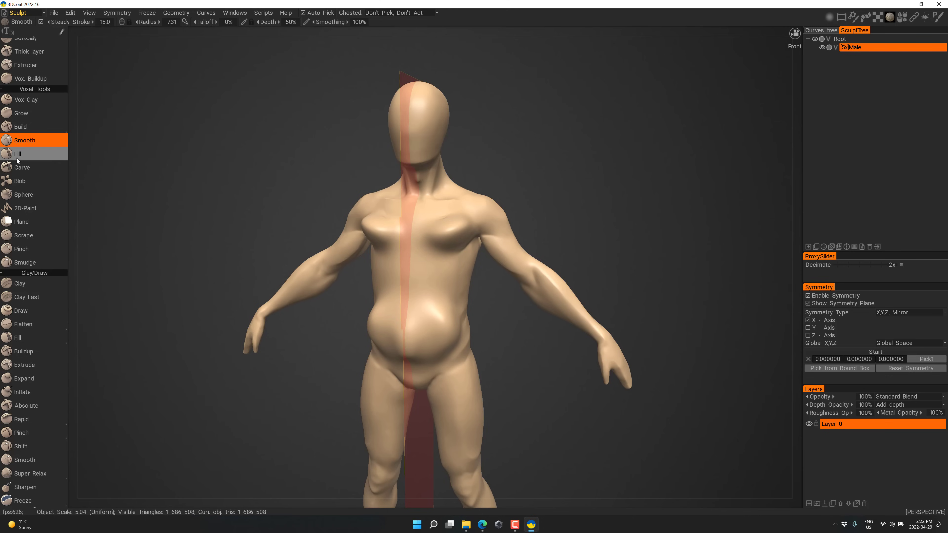
{"action": "left_click", "coordinate": [18, 113]}
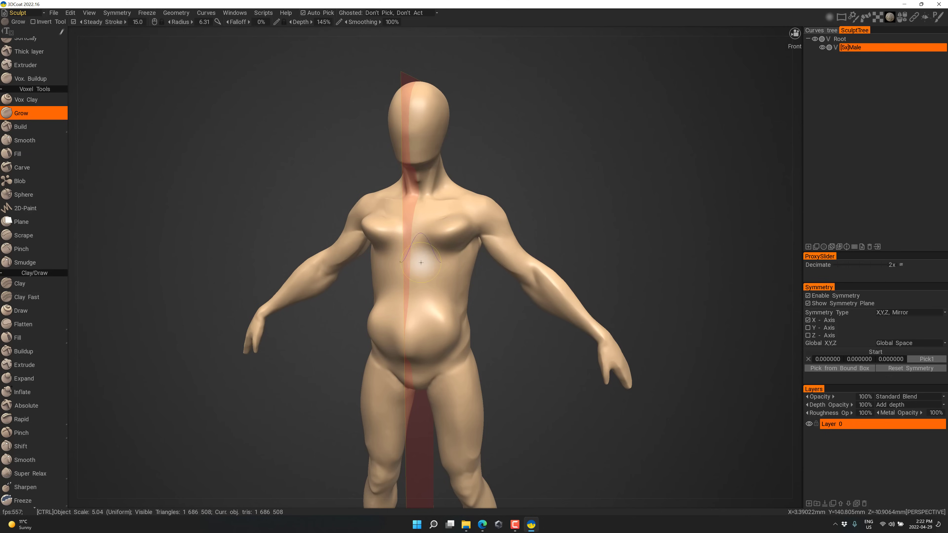
{"action": "mouse_move", "coordinate": [423, 292]}
{"action": "left_mouse_down"}
{"action": "mouse_move", "coordinate": [423, 258]}
{"action": "mouse_move", "coordinate": [421, 299]}
{"action": "mouse_move", "coordinate": [423, 277]}
{"action": "left_mouse_up"}
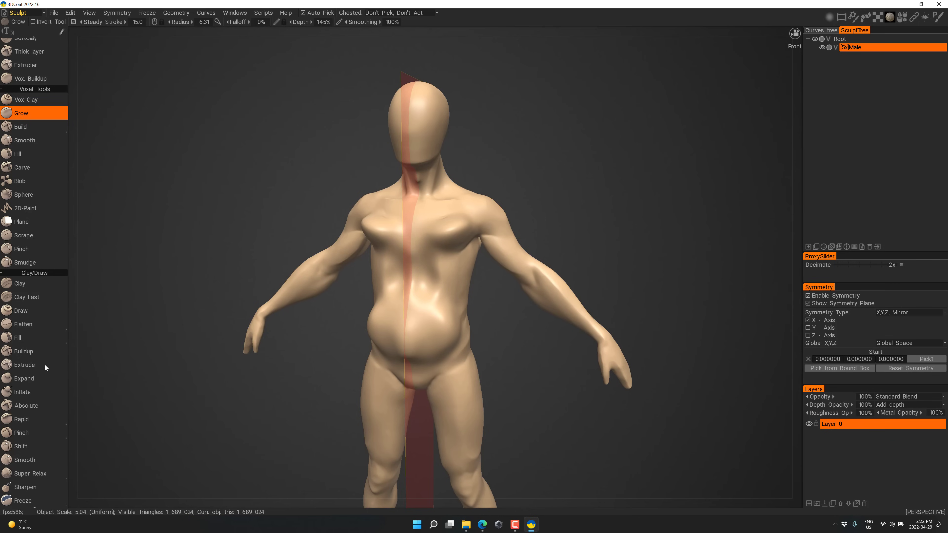
Step: Add a pair of long, mirrored horns to the sides of the head with the Spikes tool
{"action": "scroll", "coordinate": [37, 393], "scroll_direction": "down", "scroll_amount": 3}
{"action": "scroll", "coordinate": [37, 393], "scroll_direction": "down", "scroll_amount": 10}
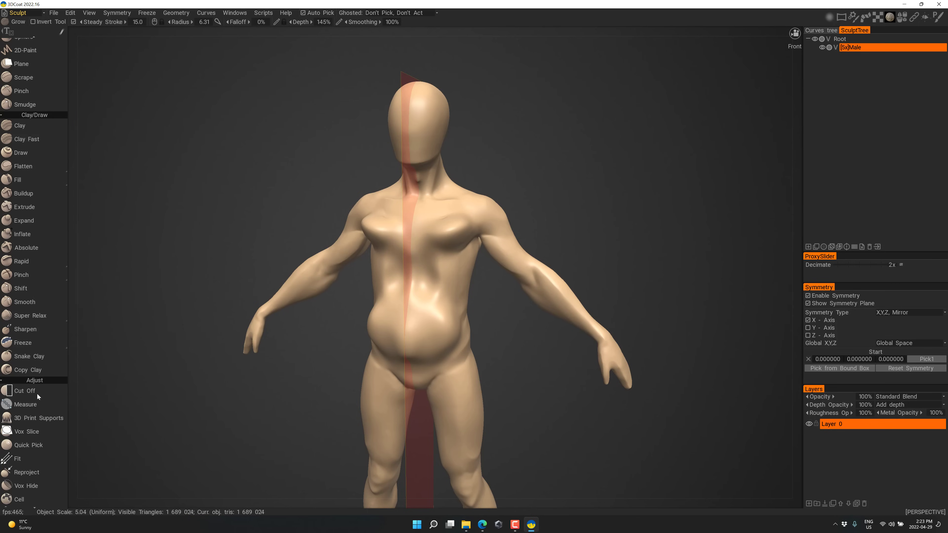
{"action": "scroll", "coordinate": [37, 431], "scroll_direction": "down", "scroll_amount": 9}
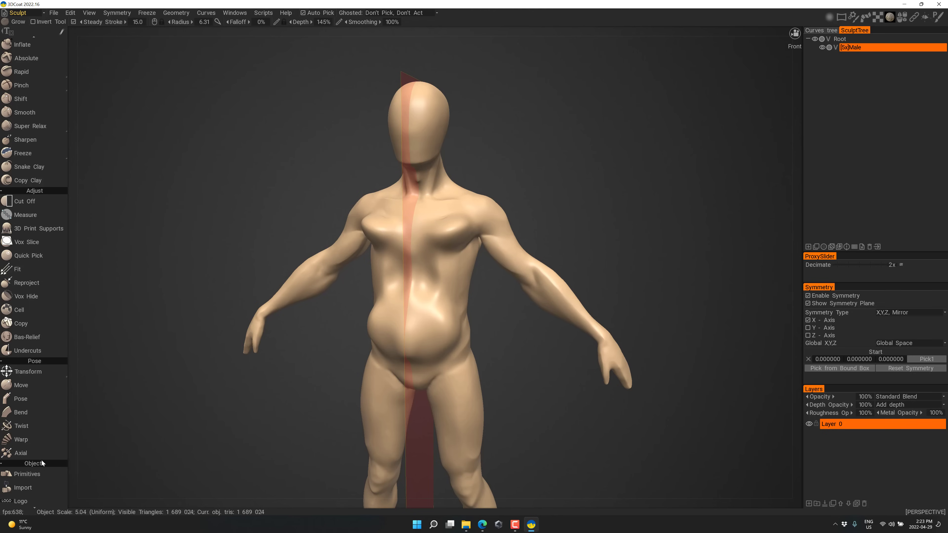
{"action": "scroll", "coordinate": [41, 443], "scroll_direction": "down", "scroll_amount": 5}
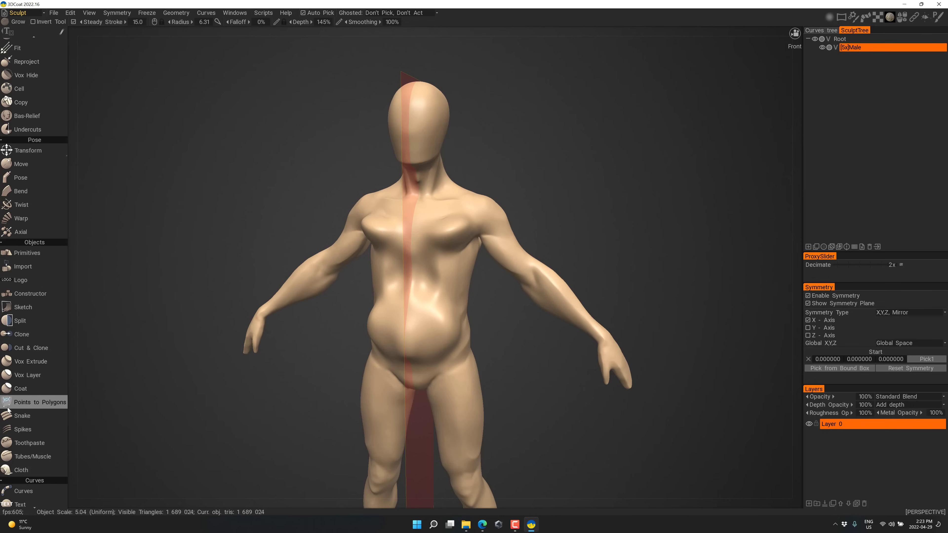
{"action": "left_click", "coordinate": [25, 429]}
{"action": "mouse_move", "coordinate": [442, 112]}
{"action": "left_mouse_down"}
{"action": "mouse_move", "coordinate": [496, 141]}
{"action": "mouse_move", "coordinate": [513, 119]}
{"action": "mouse_move", "coordinate": [536, 123]}
{"action": "mouse_move", "coordinate": [580, 83]}
{"action": "mouse_move", "coordinate": [589, 45]}
{"action": "left_mouse_up"}
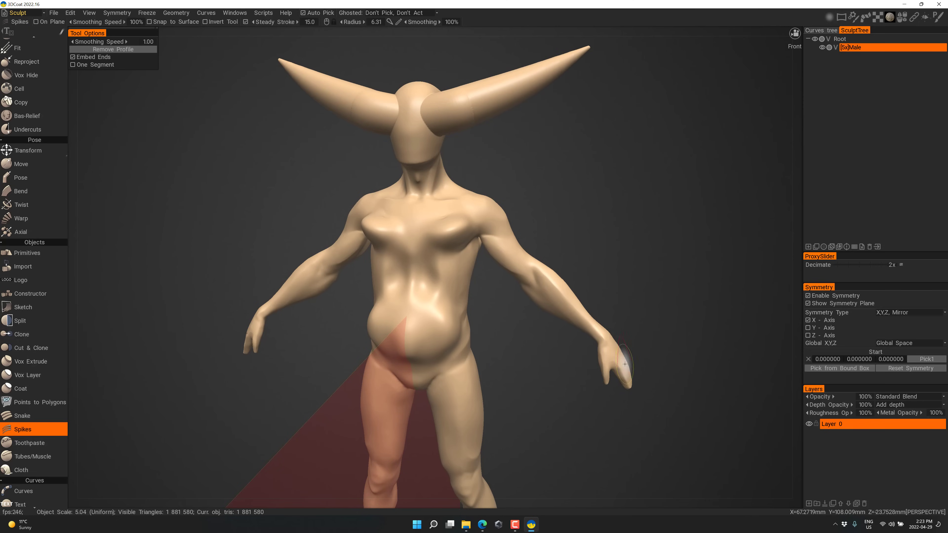
Step: Try thick spikes on the hands, undo them, and add thin curved spikes at radius 1.73 instead
{"action": "mouse_move", "coordinate": [616, 353]}
{"action": "left_mouse_down"}
{"action": "mouse_move", "coordinate": [703, 460]}
{"action": "mouse_move", "coordinate": [711, 493]}
{"action": "left_mouse_up"}
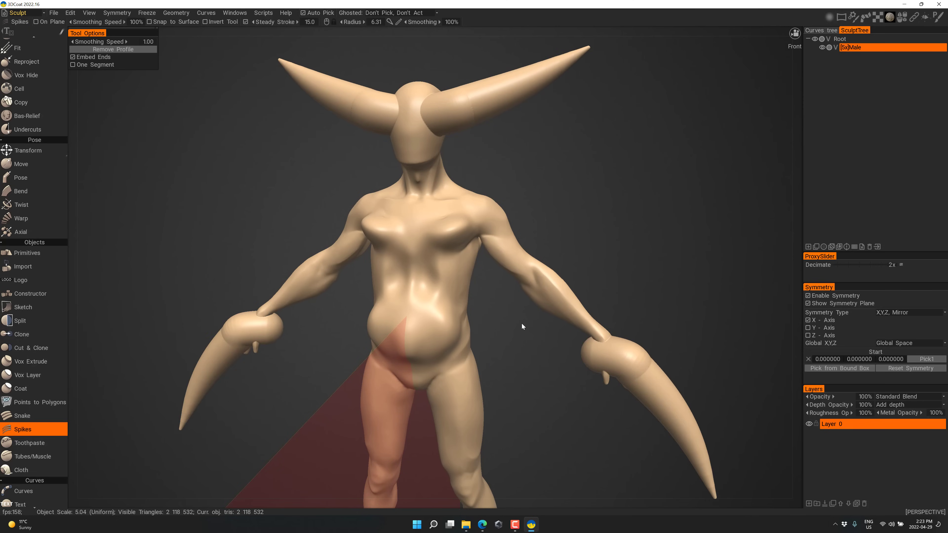
{"action": "key", "text": "ctrl+z"}
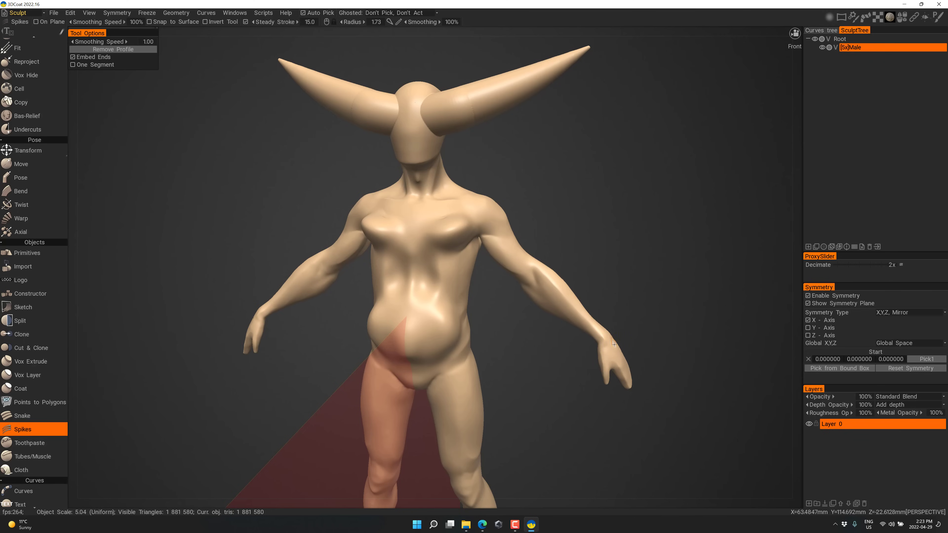
{"action": "left_click_drag", "start_coordinate": [606, 343], "coordinate": [705, 454]}
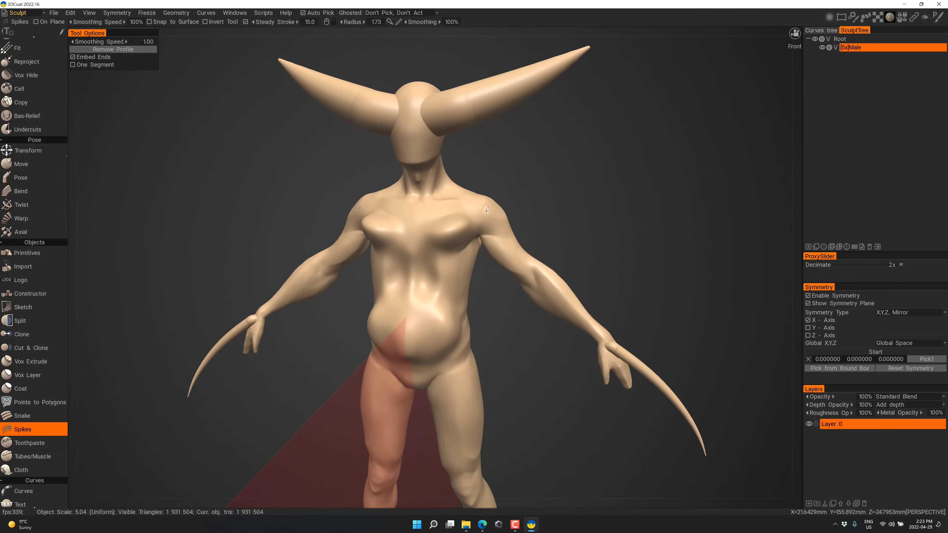
Step: Activate the Cloth tool and raise the cloth sheet to the figure's head, at vertical position 166.60
{"action": "scroll", "coordinate": [27, 427], "scroll_direction": "down", "scroll_amount": 1}
{"action": "scroll", "coordinate": [28, 426], "scroll_direction": "down", "scroll_amount": 10}
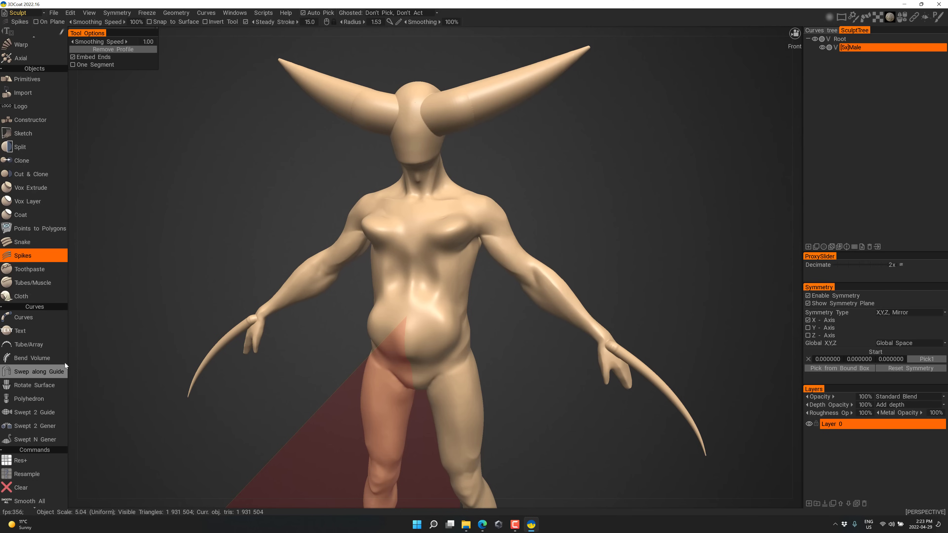
{"action": "scroll", "coordinate": [34, 429], "scroll_direction": "down", "scroll_amount": 1}
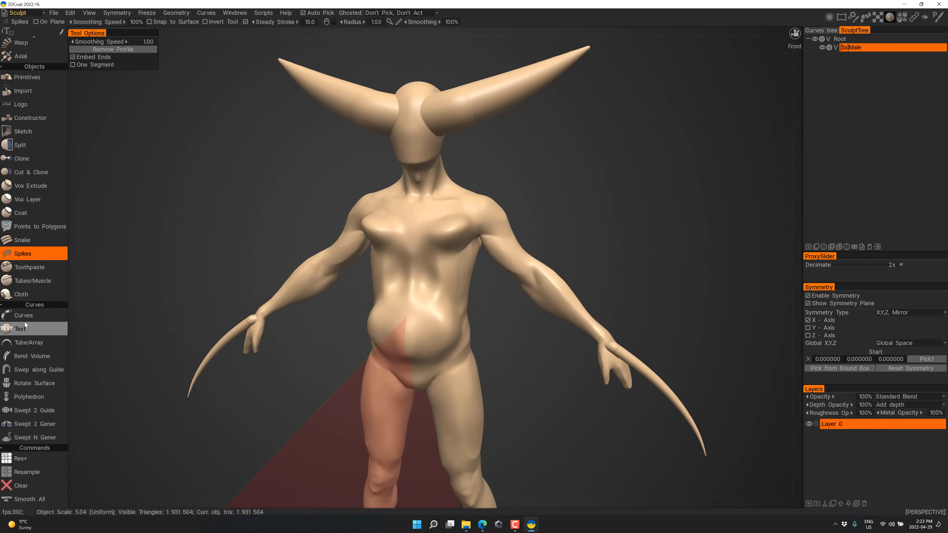
{"action": "left_click", "coordinate": [23, 293]}
{"action": "scroll", "coordinate": [612, 447], "scroll_direction": "down", "scroll_amount": 5}
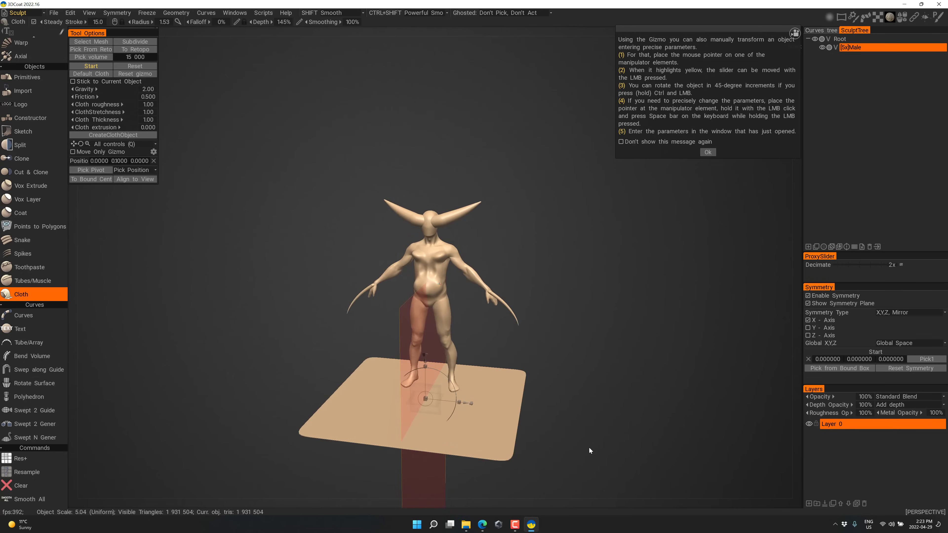
{"action": "left_click_drag", "start_coordinate": [430, 333], "coordinate": [436, 204]}
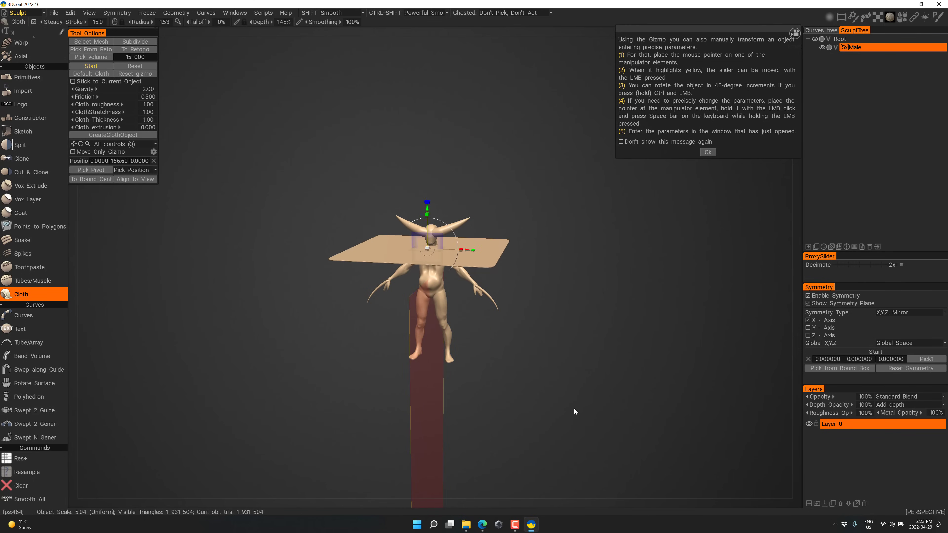
Step: Shift the cloth sheet along the depth axis to -21.586 and lower it to vertical position 162.01
{"action": "left_click_drag", "start_coordinate": [574, 408], "coordinate": [454, 276]}
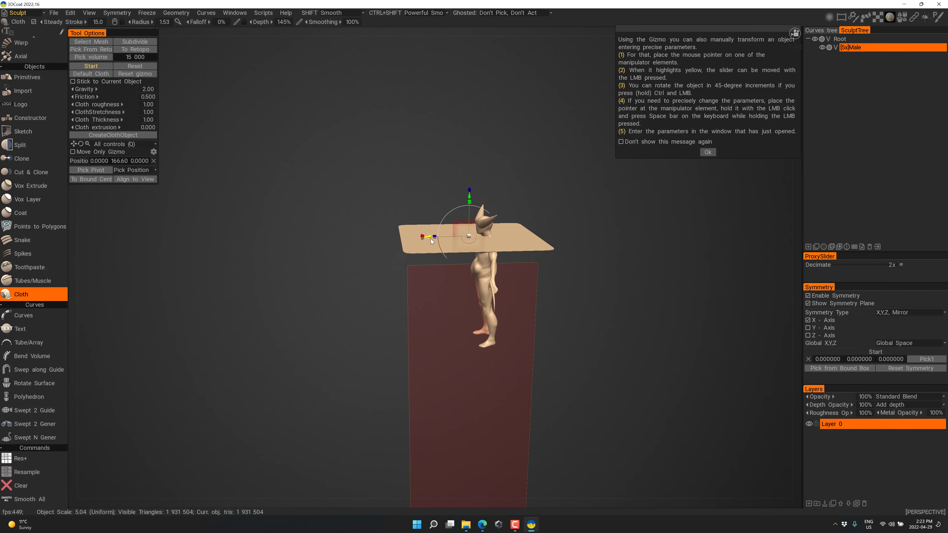
{"action": "left_click_drag", "start_coordinate": [430, 239], "coordinate": [446, 238]}
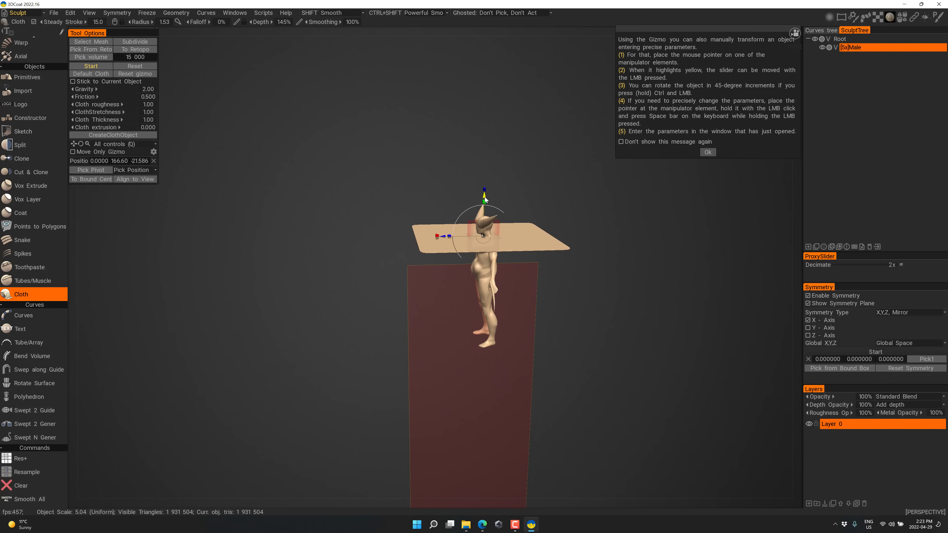
{"action": "left_click_drag", "start_coordinate": [484, 200], "coordinate": [486, 203]}
{"action": "left_click_drag", "start_coordinate": [498, 423], "coordinate": [621, 439]}
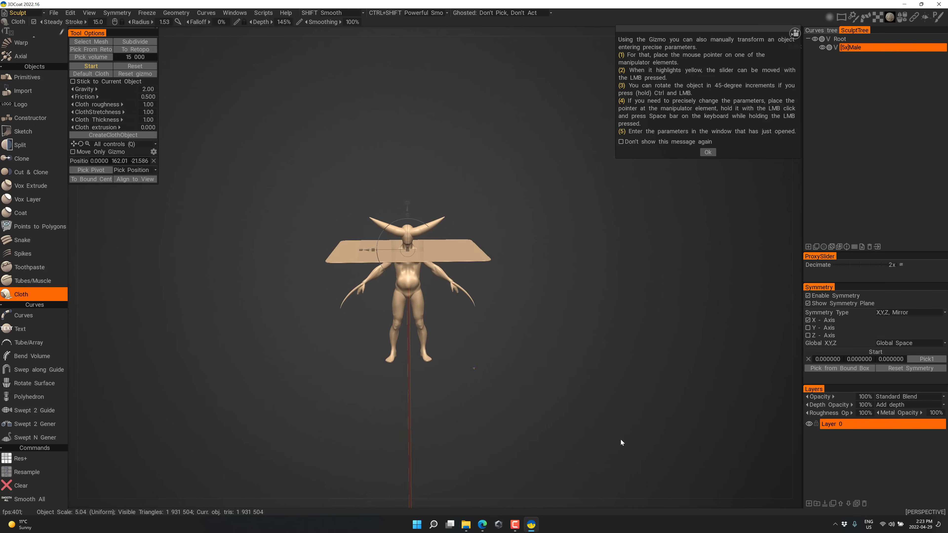
Step: Simulate the cloth draping over the figure, create a cloth object from the result and hide that object
{"action": "left_click", "coordinate": [102, 67]}
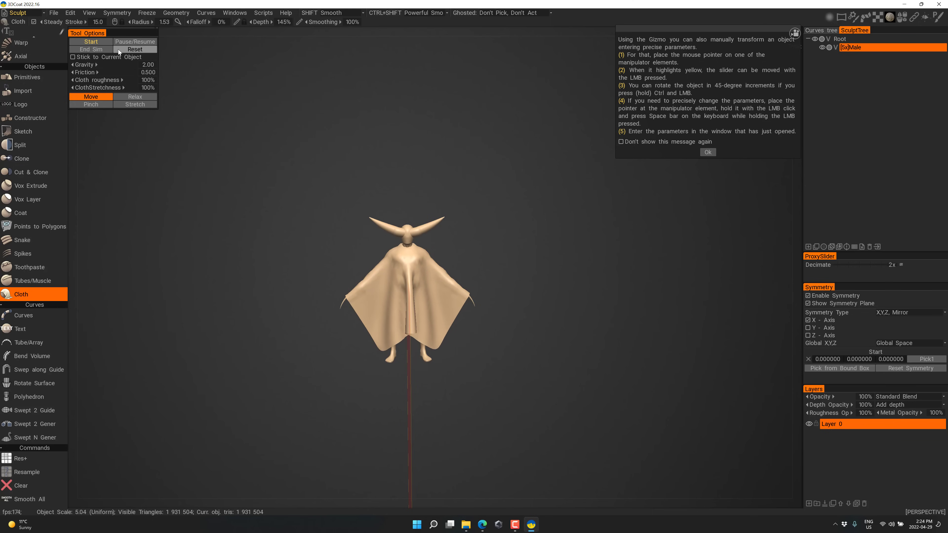
{"action": "left_click", "coordinate": [89, 49]}
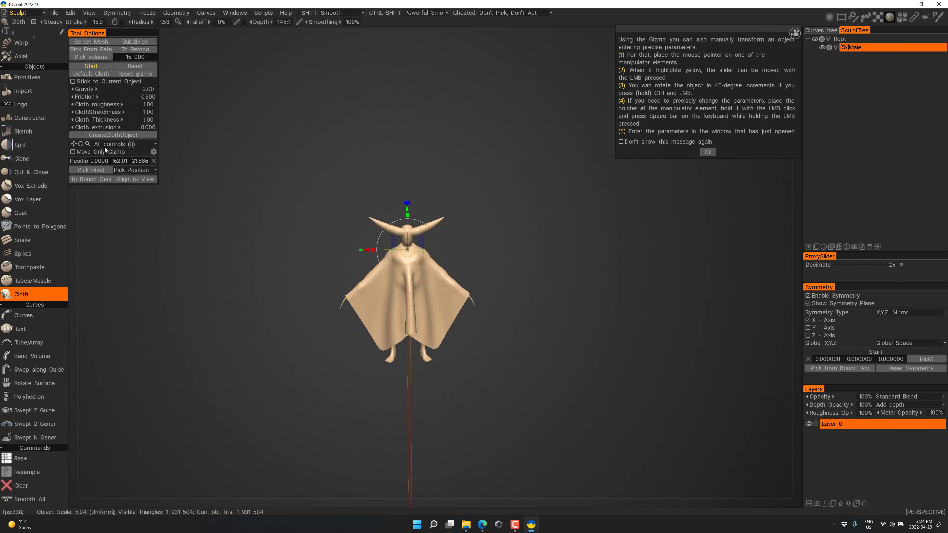
{"action": "left_click", "coordinate": [105, 136]}
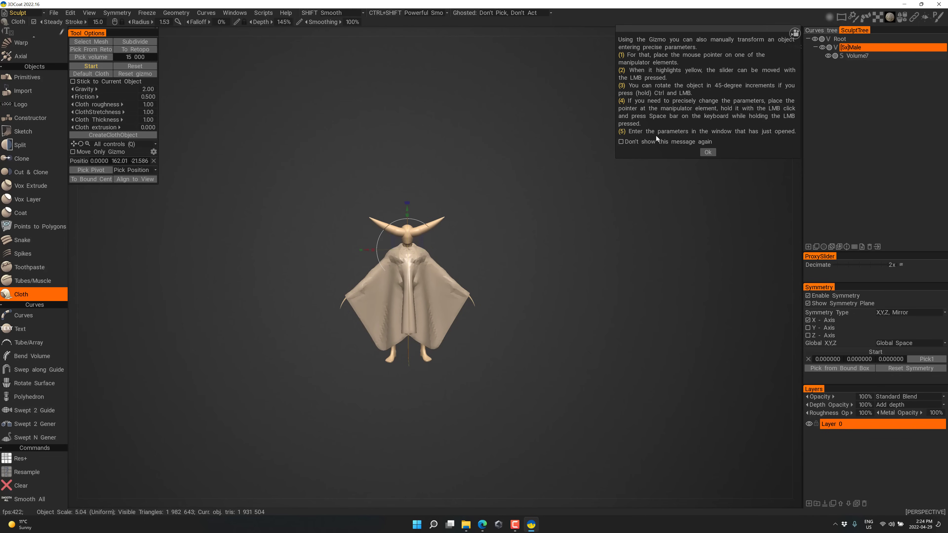
{"action": "left_click", "coordinate": [707, 152]}
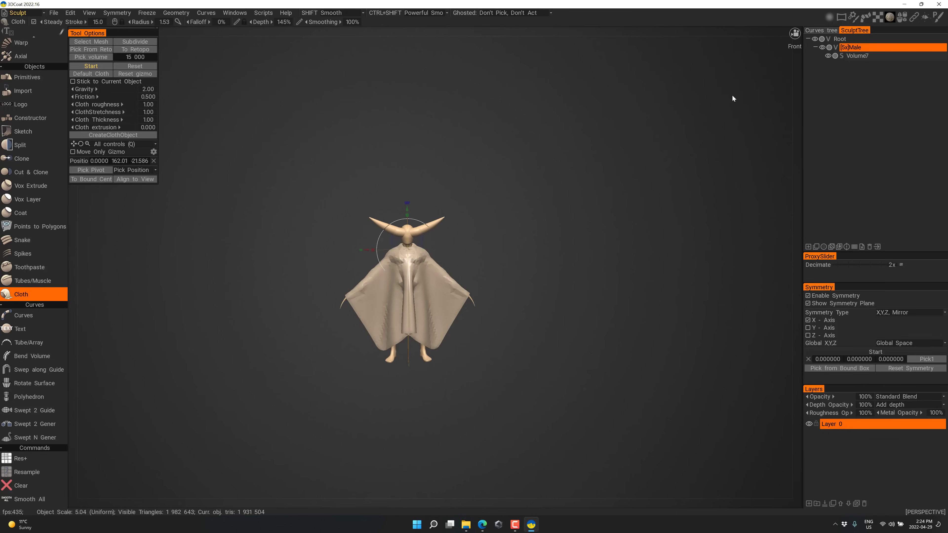
{"action": "left_click", "coordinate": [828, 57]}
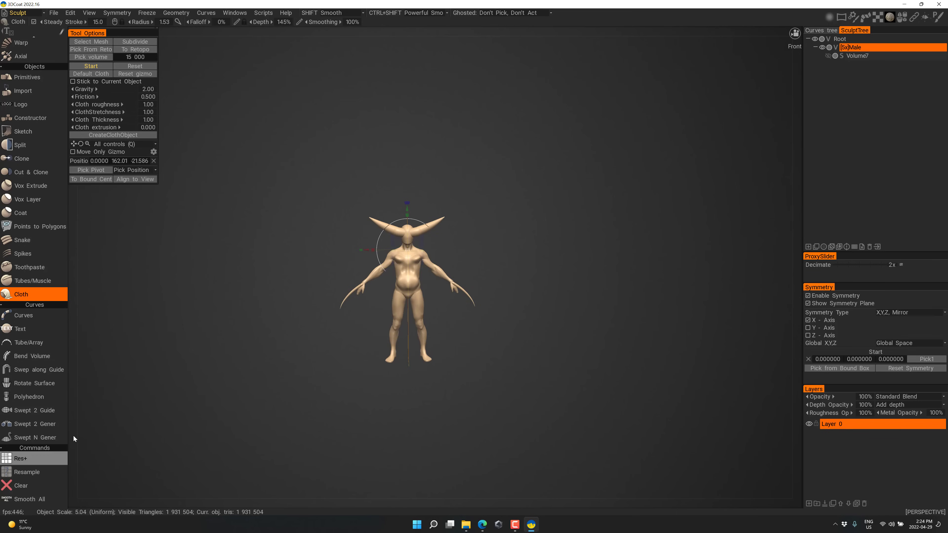
Step: Open the Resample settings for the figure and dismiss them without resampling
{"action": "left_click", "coordinate": [35, 473]}
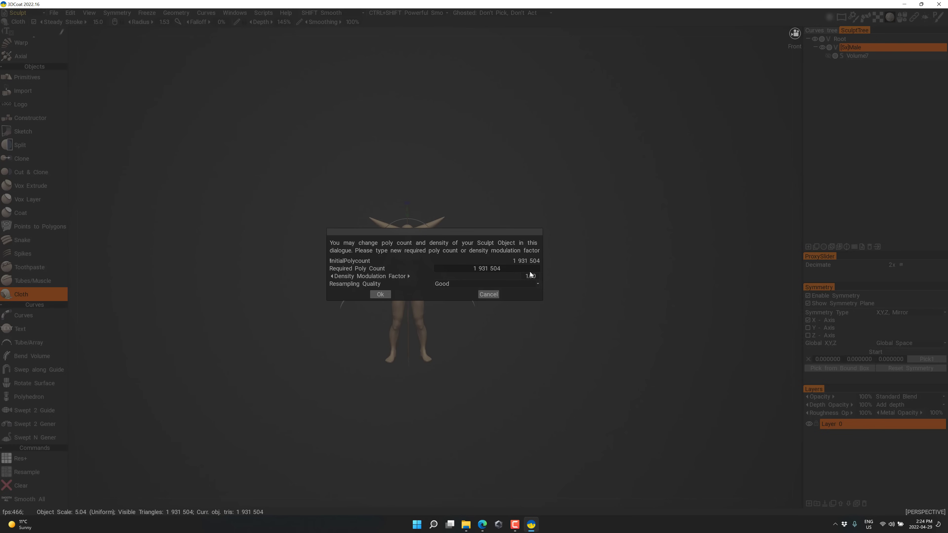
{"action": "key", "text": "Return"}
{"action": "left_click", "coordinate": [489, 294]}
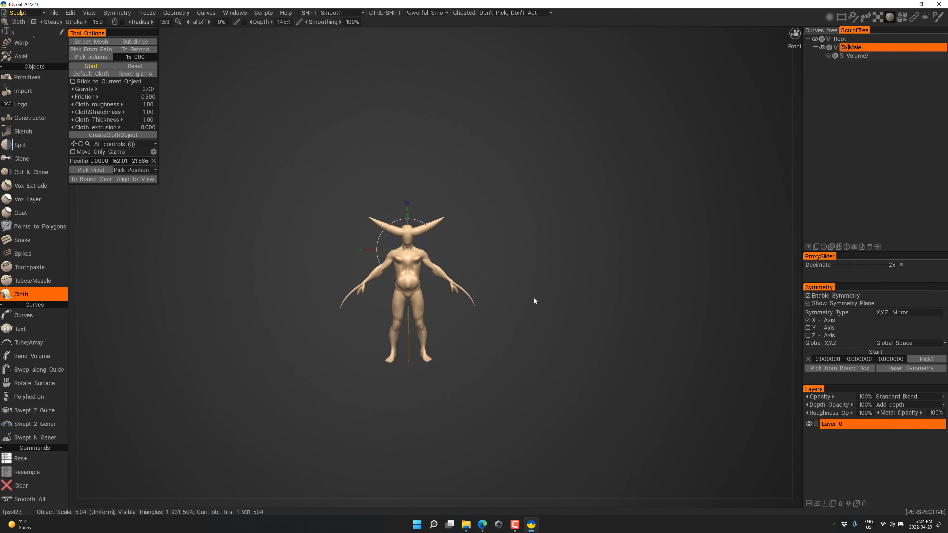
Step: Apply the UserPrefs/Steel shader to the figure and dismiss the notice about cavity and bulge settings
{"action": "mouse_move", "coordinate": [889, 17]}
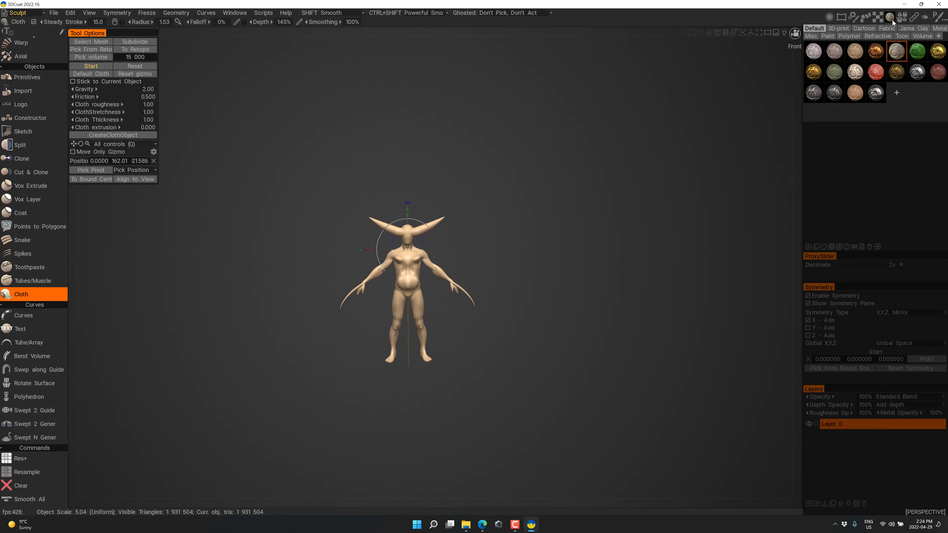
{"action": "left_click", "coordinate": [876, 90]}
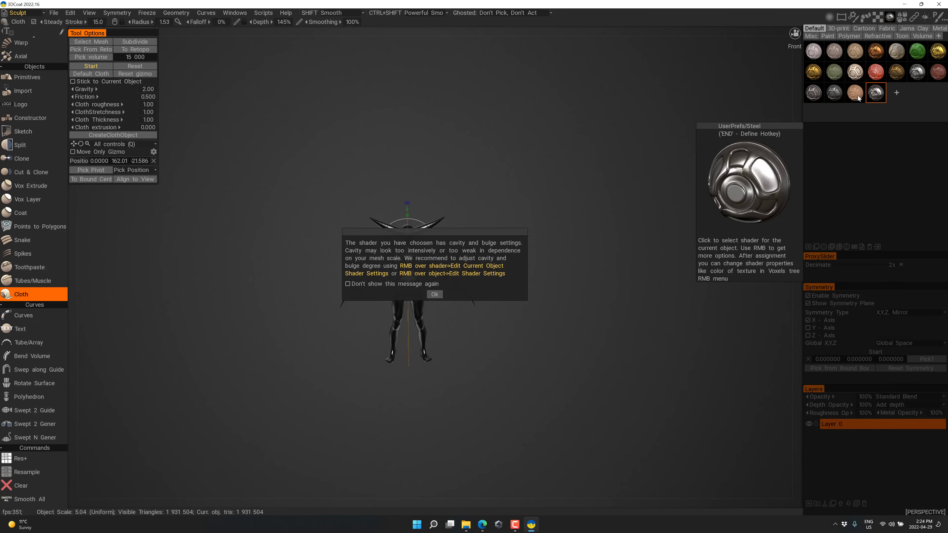
{"action": "left_click", "coordinate": [436, 293]}
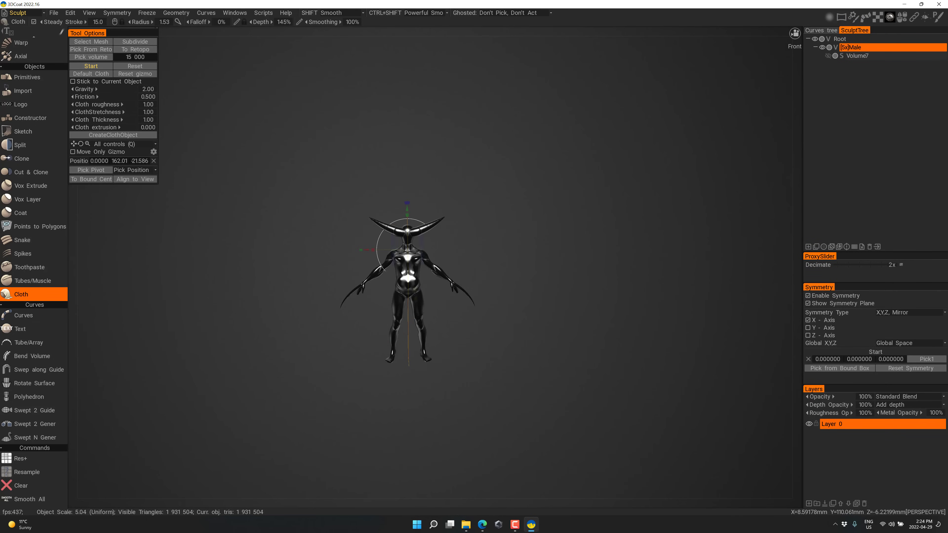
{"action": "scroll", "coordinate": [568, 314], "scroll_direction": "up", "scroll_amount": 3}
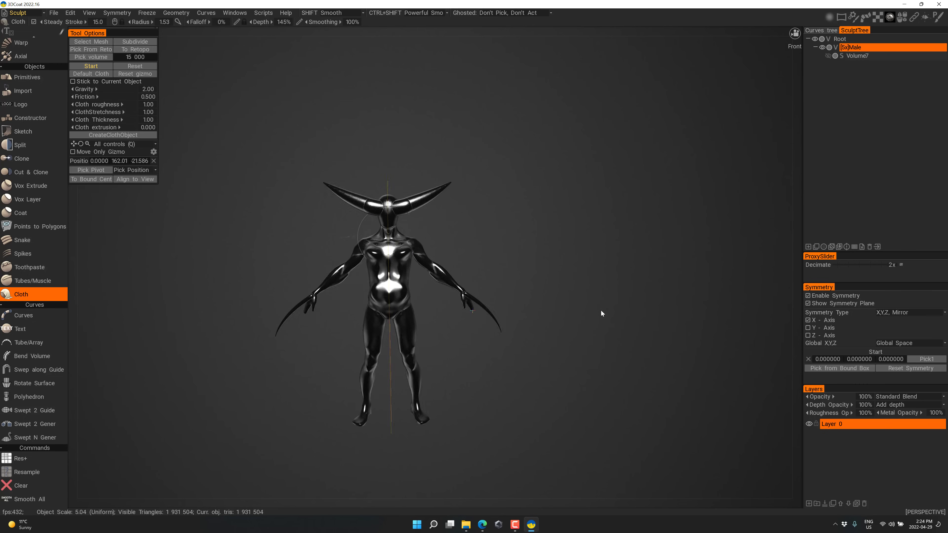
{"action": "scroll", "coordinate": [602, 311], "scroll_direction": "up", "scroll_amount": 3}
{"action": "scroll", "coordinate": [625, 368], "scroll_direction": "up", "scroll_amount": 3}
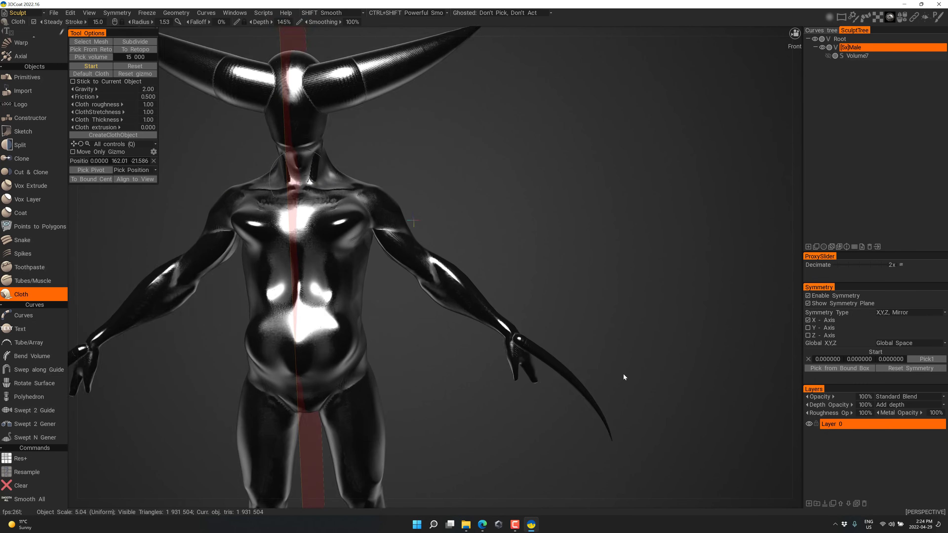
{"action": "scroll", "coordinate": [615, 371], "scroll_direction": "down", "scroll_amount": 5}
{"action": "scroll", "coordinate": [608, 371], "scroll_direction": "up", "scroll_amount": 2}
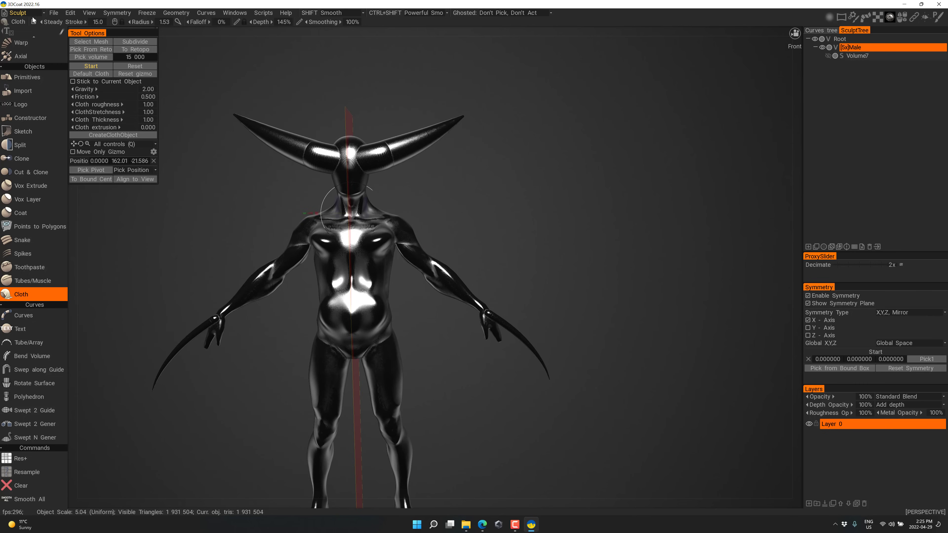
{"action": "scroll", "coordinate": [516, 265], "scroll_direction": "down", "scroll_amount": 4}
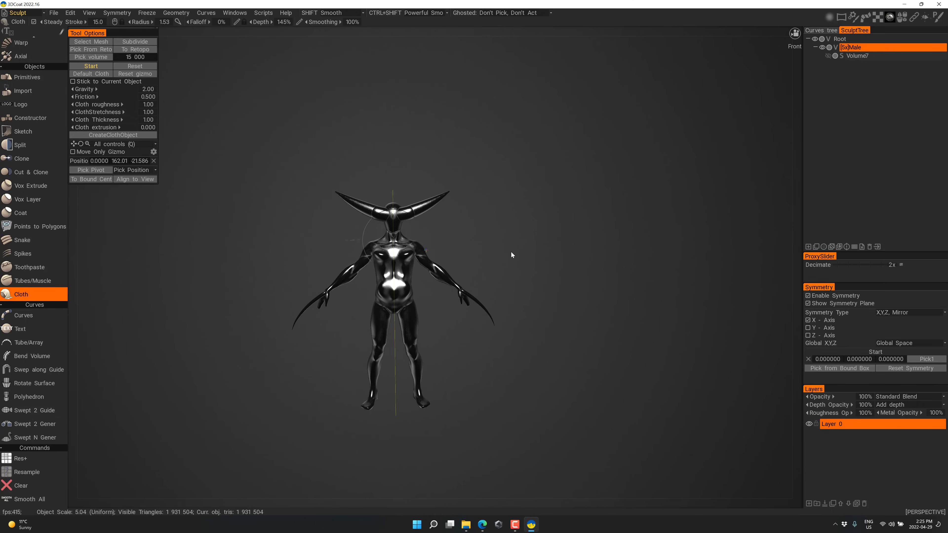
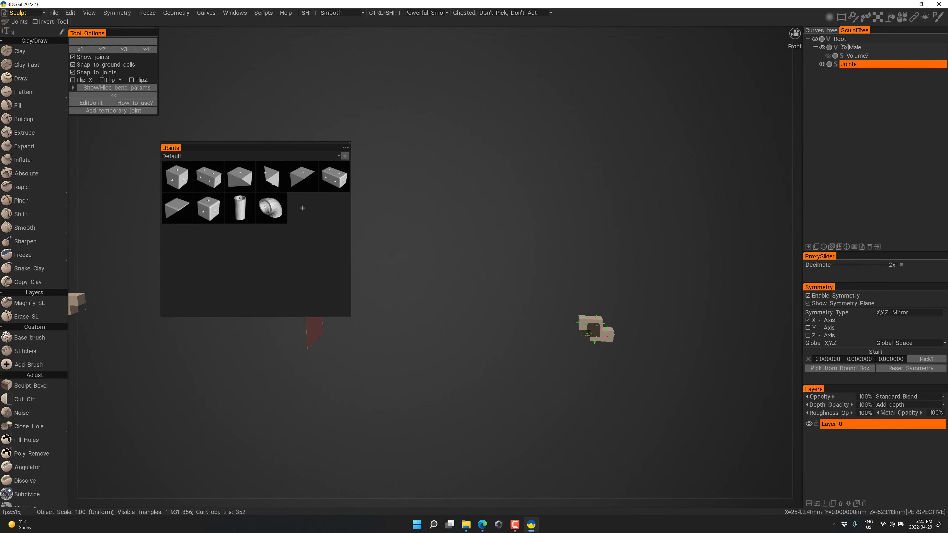
Step: Attach several more block and wedge joints from the Default set to the existing block cluster
{"action": "left_click", "coordinate": [582, 330]}
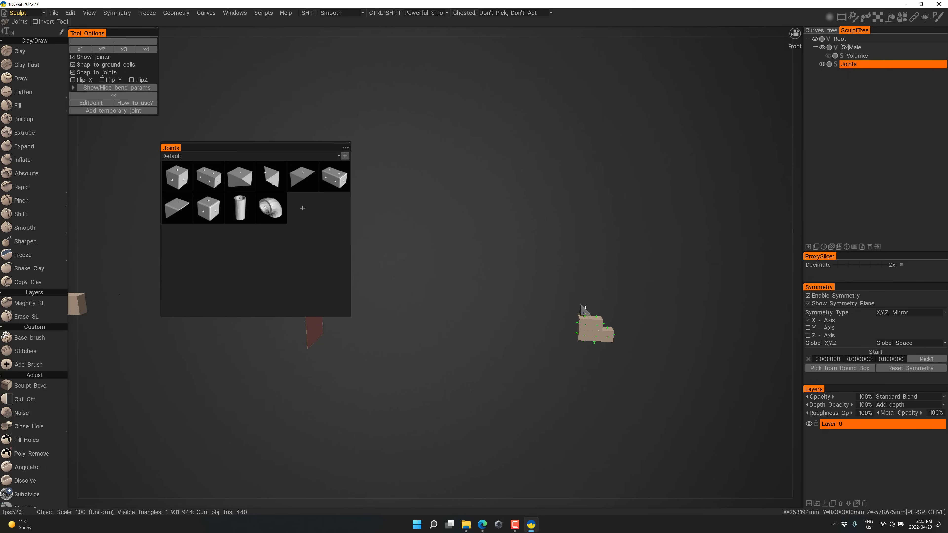
{"action": "left_click", "coordinate": [592, 331]}
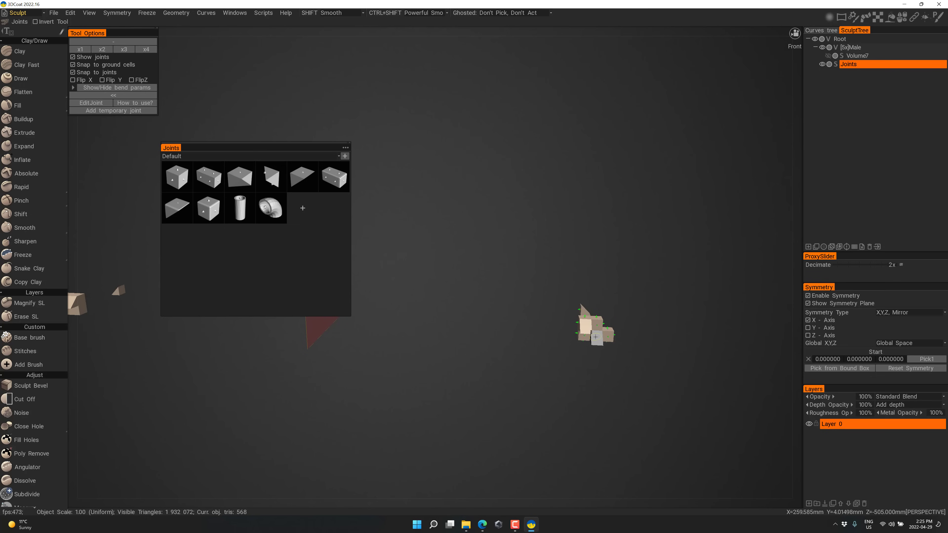
{"action": "left_click", "coordinate": [601, 338]}
{"action": "left_click", "coordinate": [609, 332]}
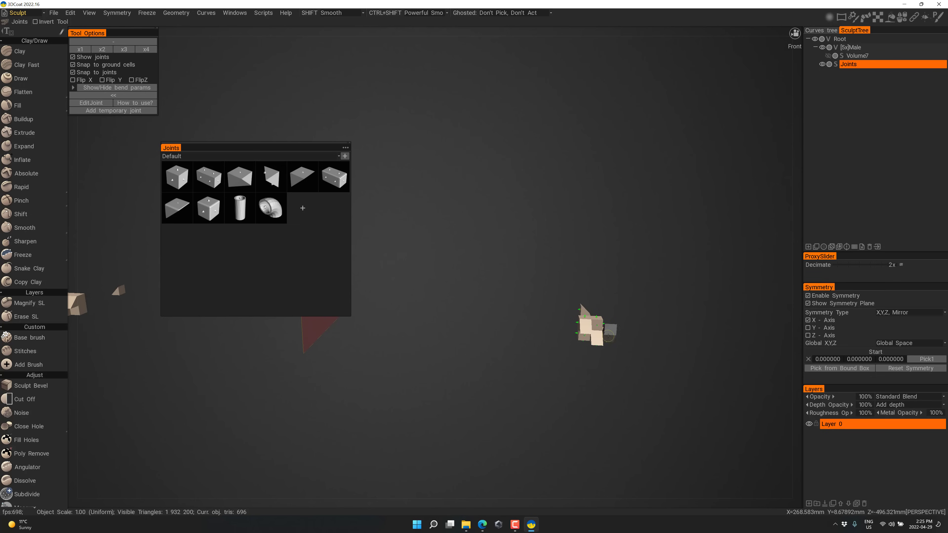
Step: Switch the joints library to MetalPlasticsPipe and attach a chain of pipe fittings to the block cluster
{"action": "left_click", "coordinate": [221, 156]}
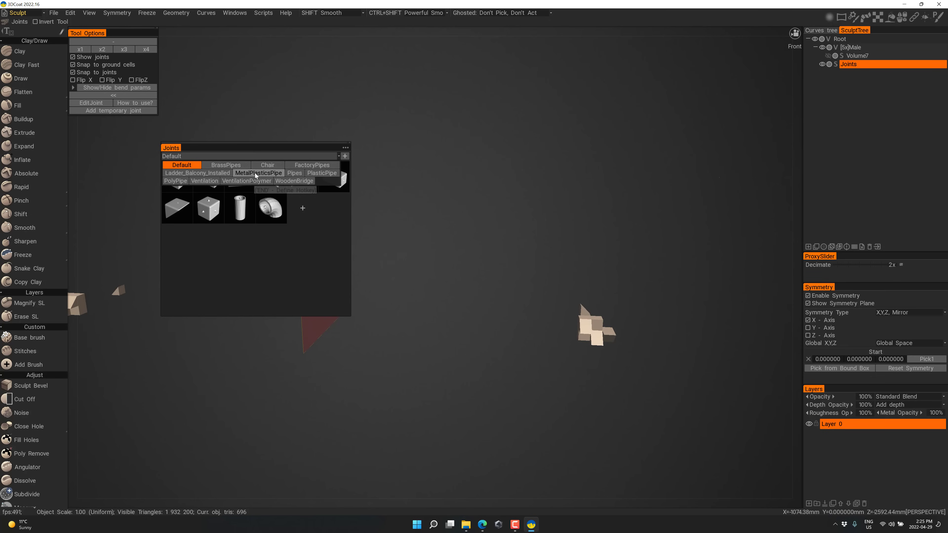
{"action": "left_click", "coordinate": [268, 174]}
{"action": "mouse_move", "coordinate": [248, 206]}
{"action": "left_mouse_down"}
{"action": "mouse_move", "coordinate": [561, 297]}
{"action": "mouse_move", "coordinate": [584, 328]}
{"action": "mouse_move", "coordinate": [499, 330]}
{"action": "left_mouse_up"}
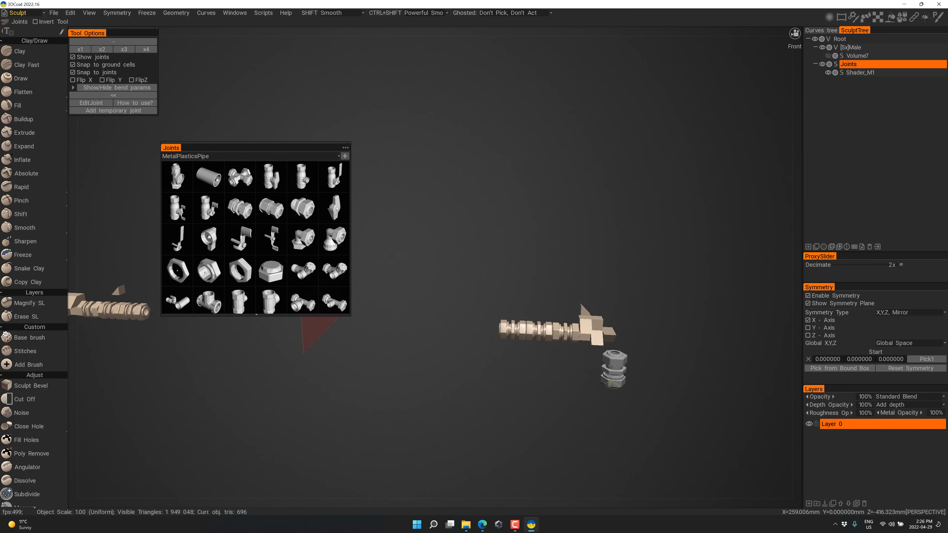
Step: Flatten parts of the pipe-fitting chain with the Flatten brush and reduce the brush radius to 3.66
{"action": "scroll", "coordinate": [612, 389], "scroll_direction": "up", "scroll_amount": 3}
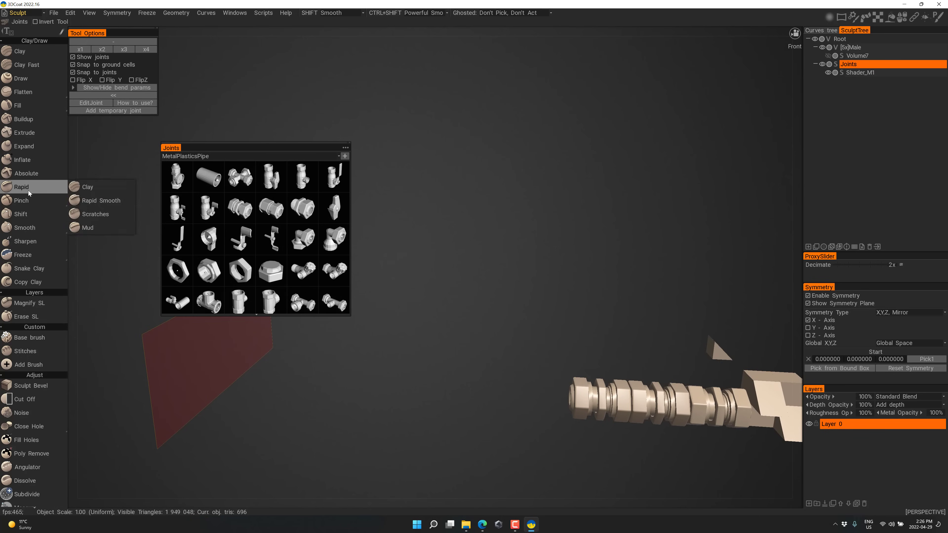
{"action": "mouse_move", "coordinate": [28, 190]}
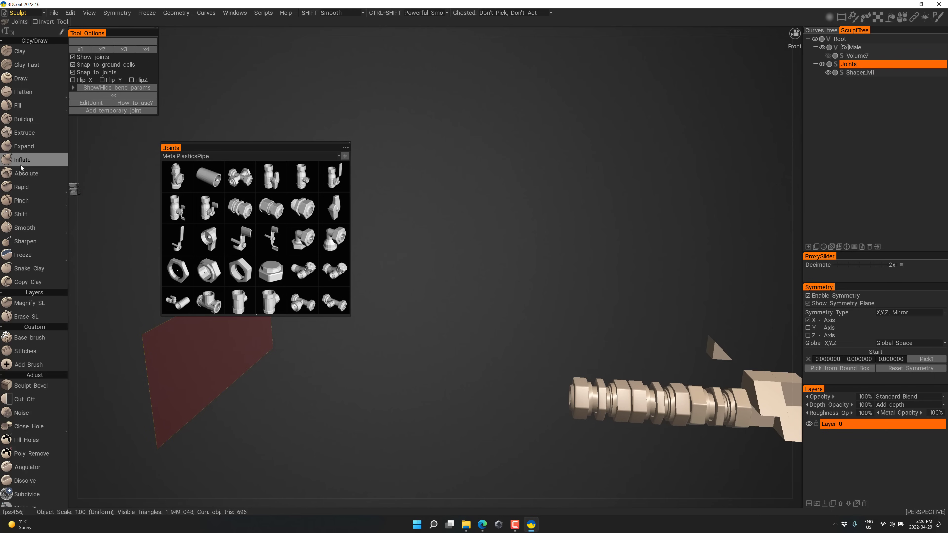
{"action": "left_click", "coordinate": [23, 92]}
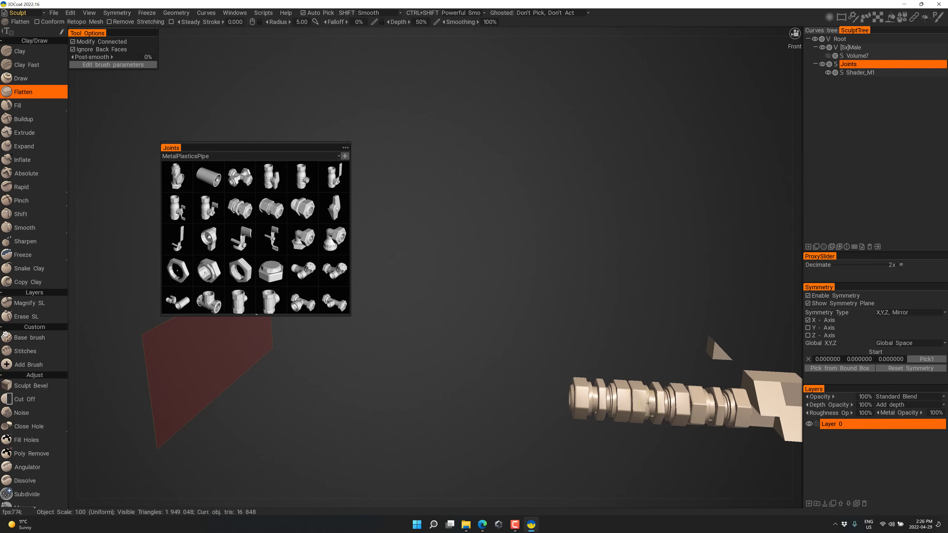
{"action": "mouse_move", "coordinate": [631, 403]}
{"action": "left_mouse_down"}
{"action": "mouse_move", "coordinate": [733, 406]}
{"action": "mouse_move", "coordinate": [579, 395]}
{"action": "left_mouse_up"}
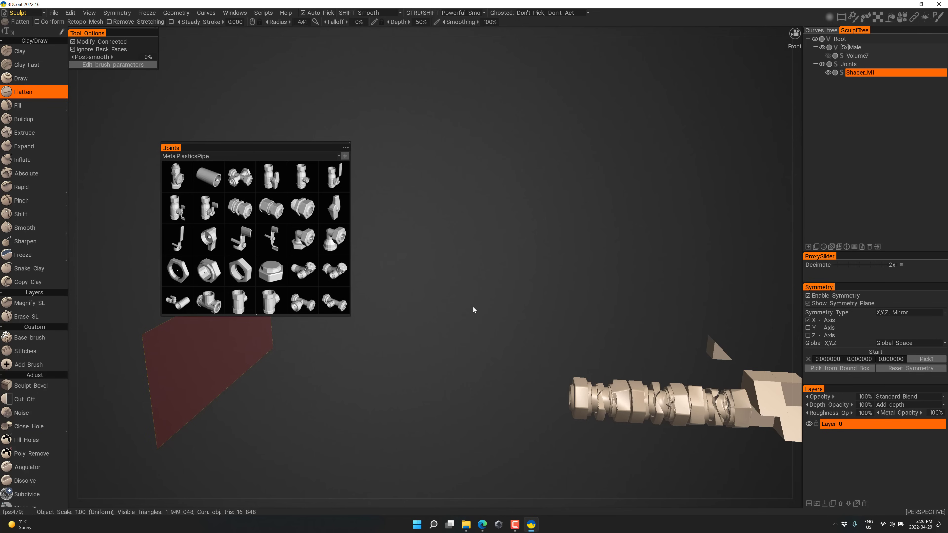
{"action": "key", "text": "bracketleft"}
Step: Hide the Joints object and close the joints library so that only the horned figure is shown
{"action": "left_click", "coordinate": [823, 64]}
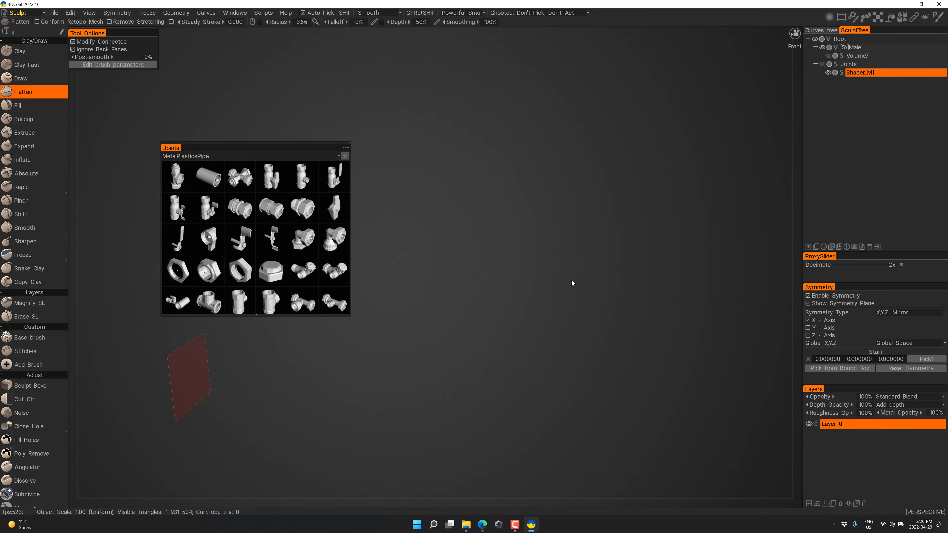
{"action": "left_click_drag", "start_coordinate": [521, 345], "coordinate": [498, 326]}
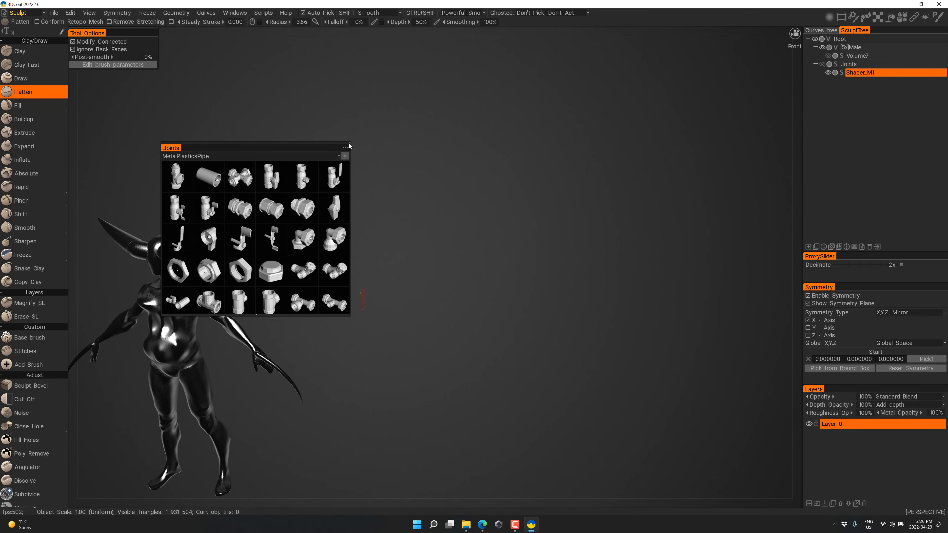
{"action": "left_click_drag", "start_coordinate": [337, 318], "coordinate": [442, 298]}
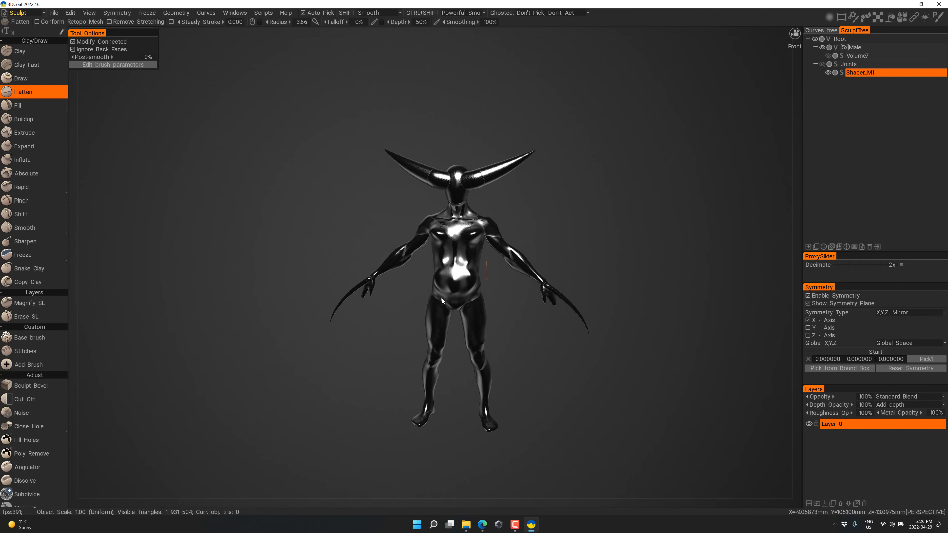
Step: Look through the sculpting tools, the stencil library and the Cartoon and Fabric shader sets
{"action": "scroll", "coordinate": [33, 211], "scroll_direction": "down", "scroll_amount": 3}
{"action": "scroll", "coordinate": [40, 313], "scroll_direction": "down", "scroll_amount": 2}
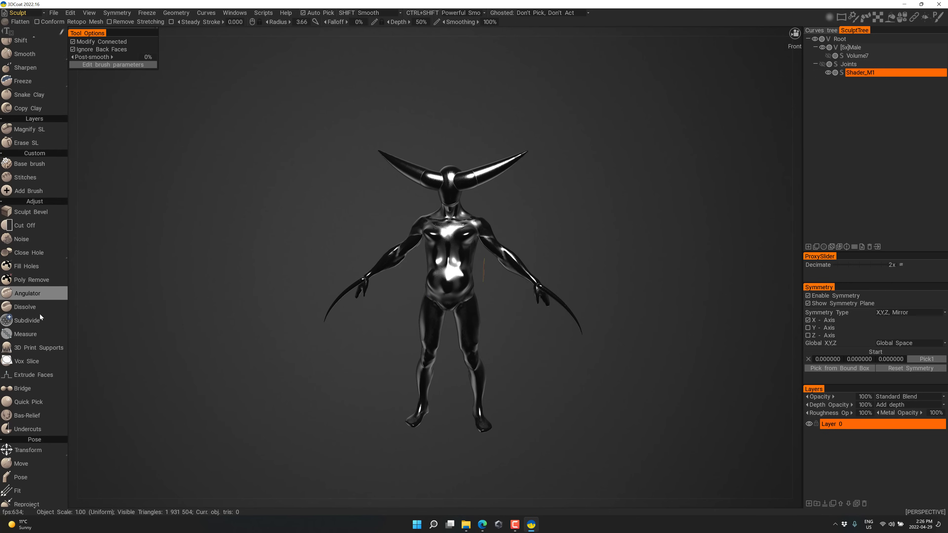
{"action": "scroll", "coordinate": [39, 209], "scroll_direction": "up", "scroll_amount": 5}
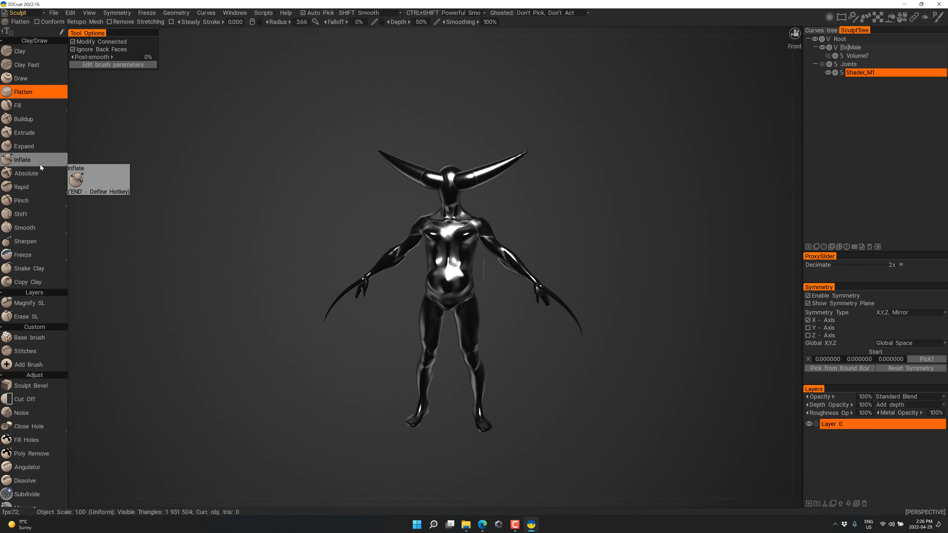
{"action": "left_click", "coordinate": [878, 17]}
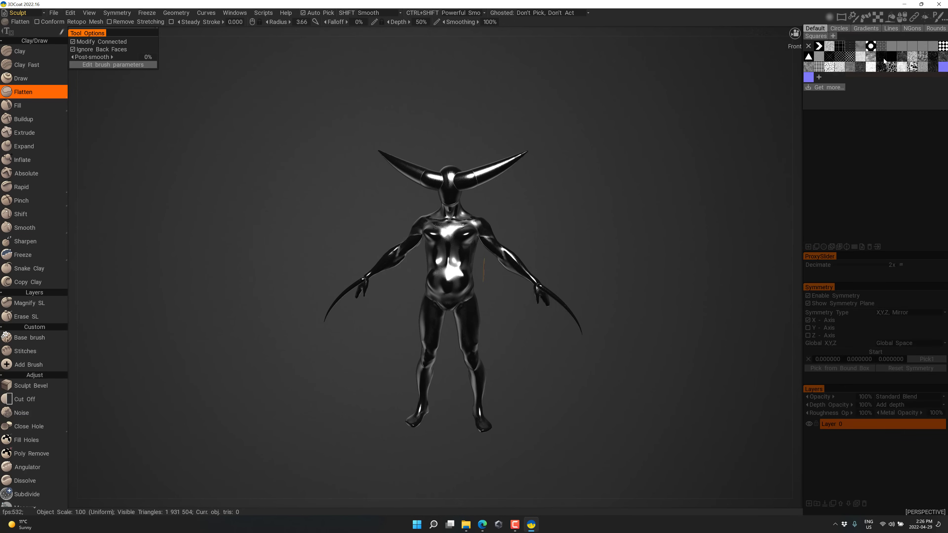
{"action": "left_click", "coordinate": [851, 71]}
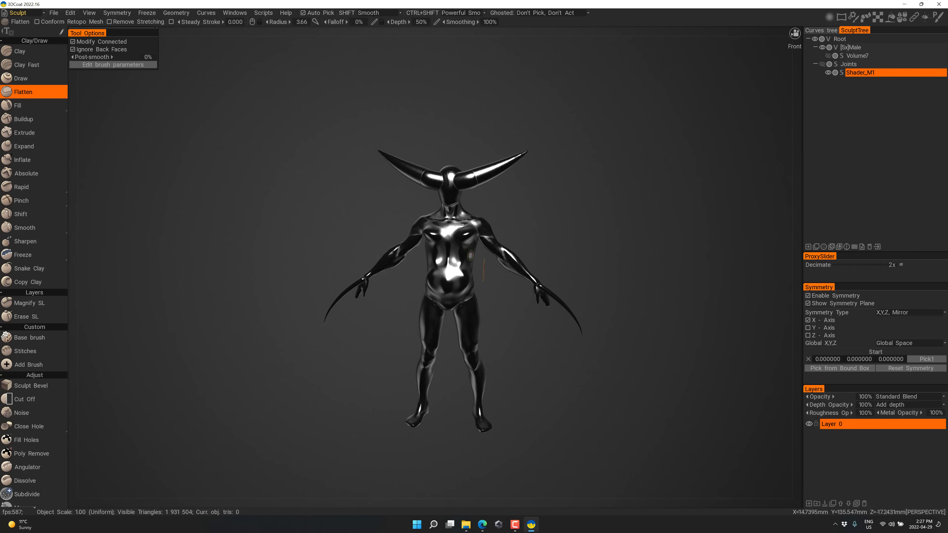
{"action": "left_click", "coordinate": [891, 17]}
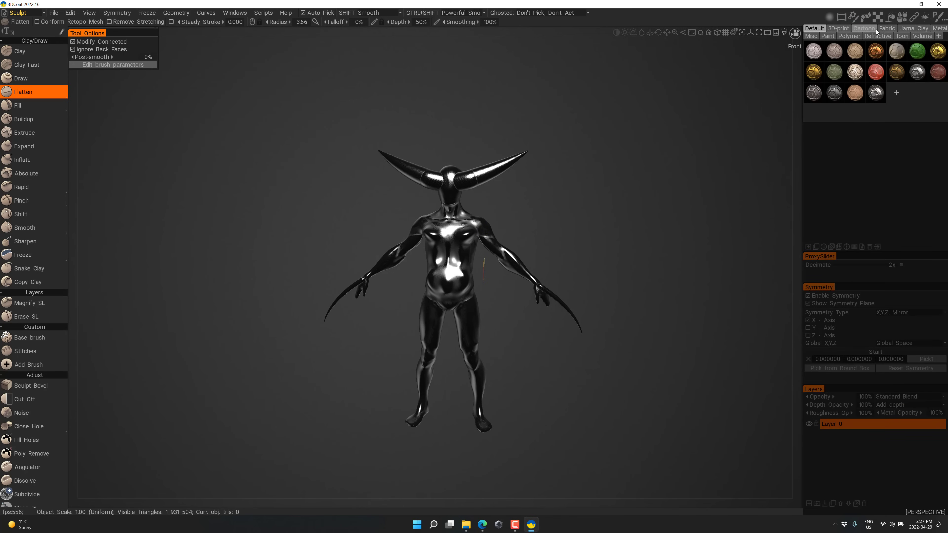
{"action": "left_click", "coordinate": [864, 28]}
{"action": "left_click", "coordinate": [887, 29]}
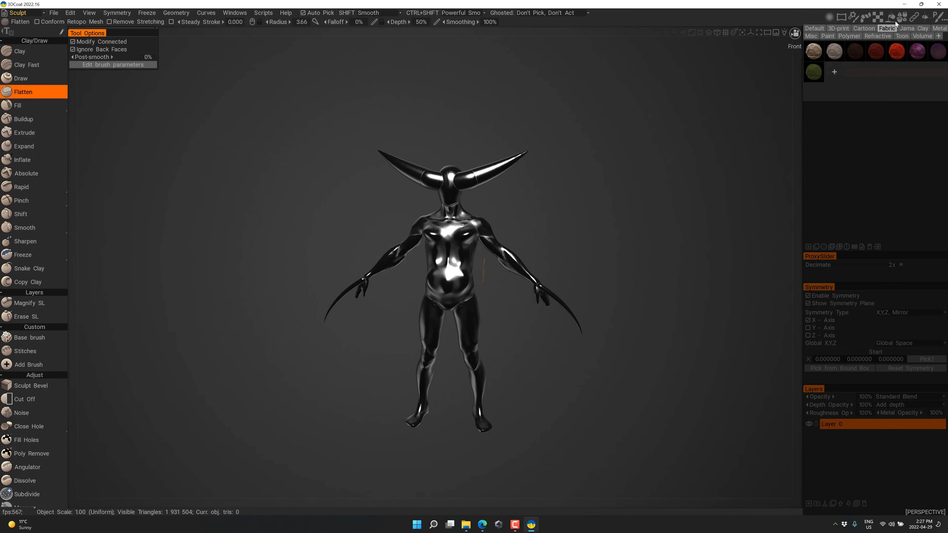
{"action": "left_click", "coordinate": [904, 18]}
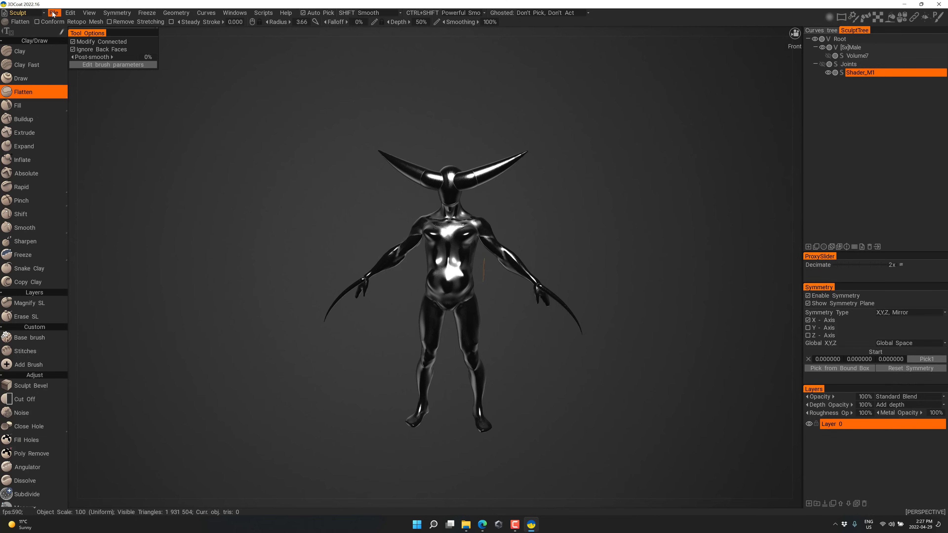
Step: Switch from the Sculpt room to the Paint room
{"action": "left_click", "coordinate": [37, 12]}
{"action": "left_click", "coordinate": [35, 23]}
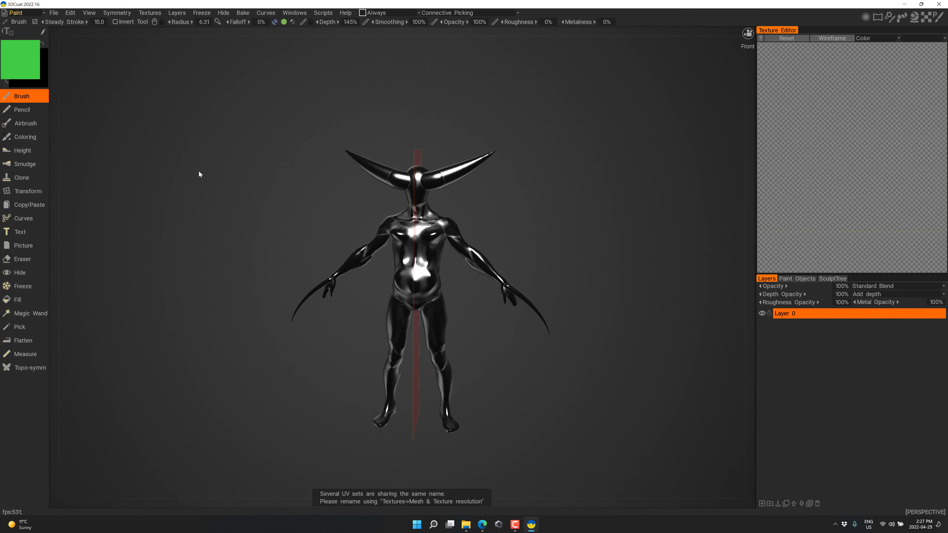
Step: Switch from the Paint room to the Retopo room
{"action": "left_click", "coordinate": [44, 13]}
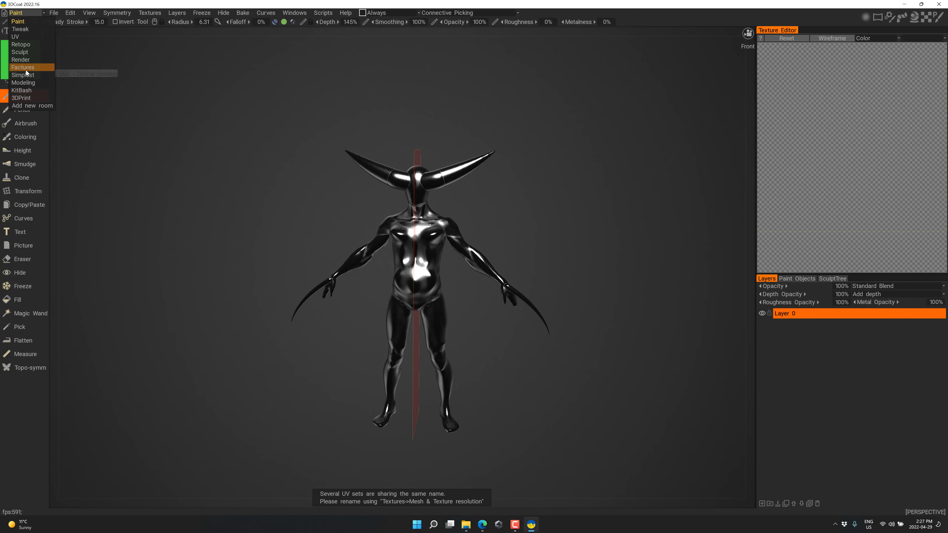
{"action": "left_click", "coordinate": [26, 44]}
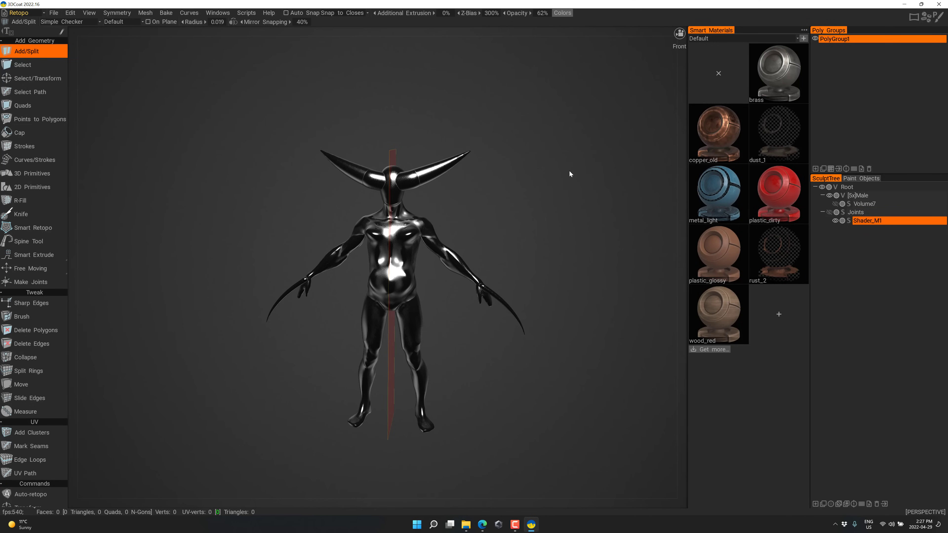
{"action": "scroll", "coordinate": [447, 186], "scroll_direction": "up", "scroll_amount": 5}
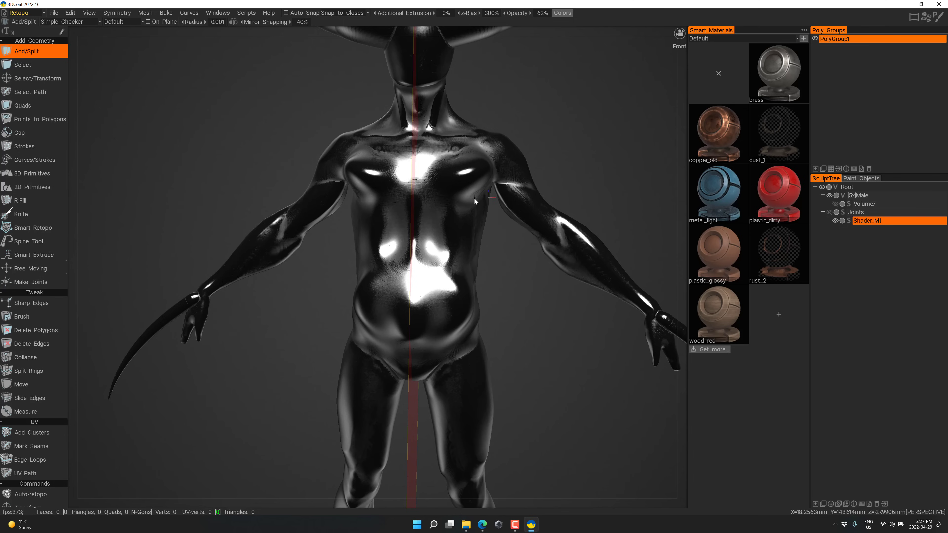
{"action": "scroll", "coordinate": [514, 246], "scroll_direction": "down", "scroll_amount": 5}
{"action": "left_click_drag", "start_coordinate": [558, 218], "coordinate": [525, 269]}
{"action": "scroll", "coordinate": [528, 262], "scroll_direction": "down", "scroll_amount": 4}
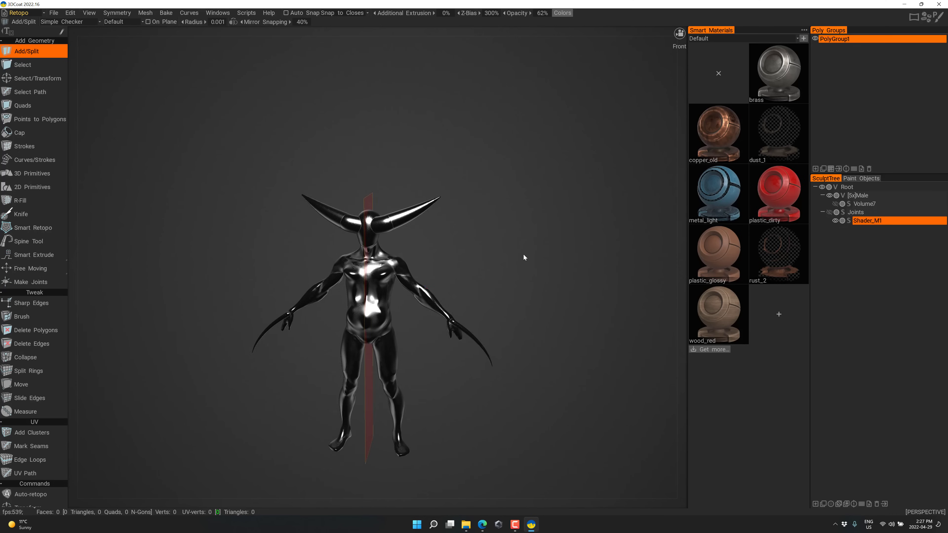
Step: Build two adjoining quads across the figure's face with the Add/Split tool
{"action": "scroll", "coordinate": [525, 265], "scroll_direction": "up", "scroll_amount": 7}
{"action": "scroll", "coordinate": [526, 281], "scroll_direction": "up", "scroll_amount": 1}
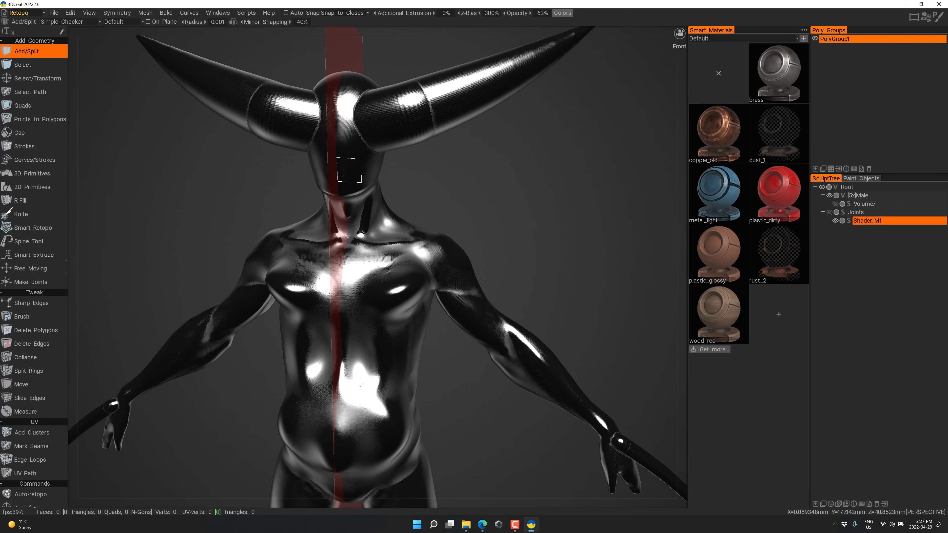
{"action": "left_click", "coordinate": [349, 171]}
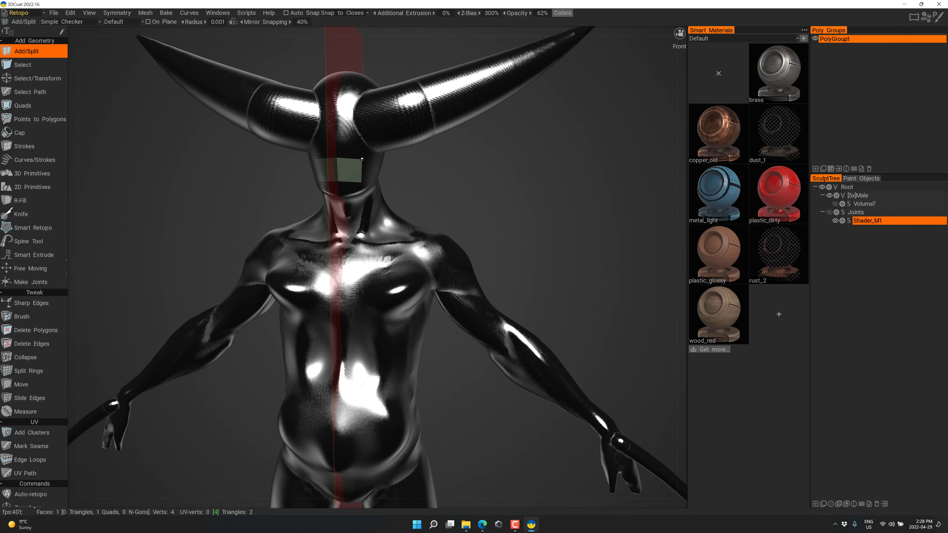
{"action": "left_click", "coordinate": [361, 183]}
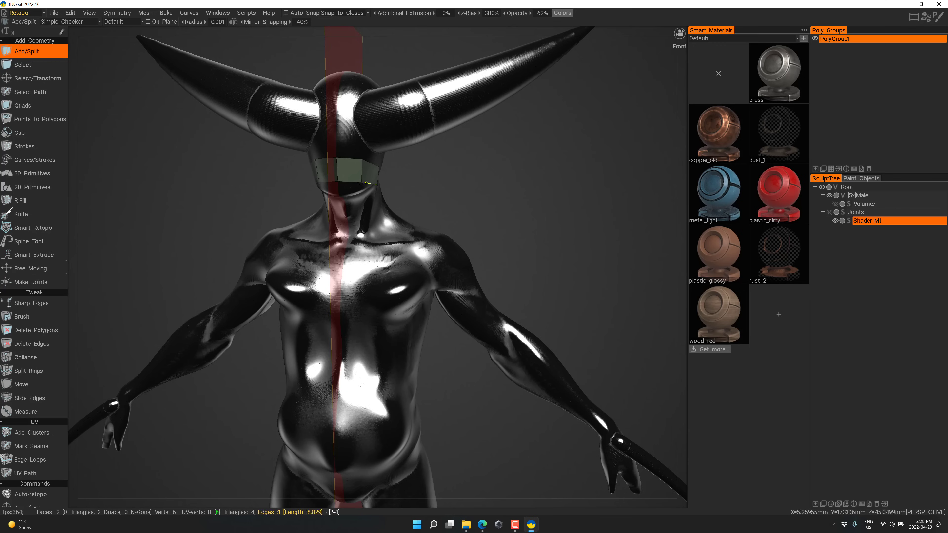
Step: Try to cut across the quads on the figure's face with the Knife tool
{"action": "left_click", "coordinate": [29, 212]}
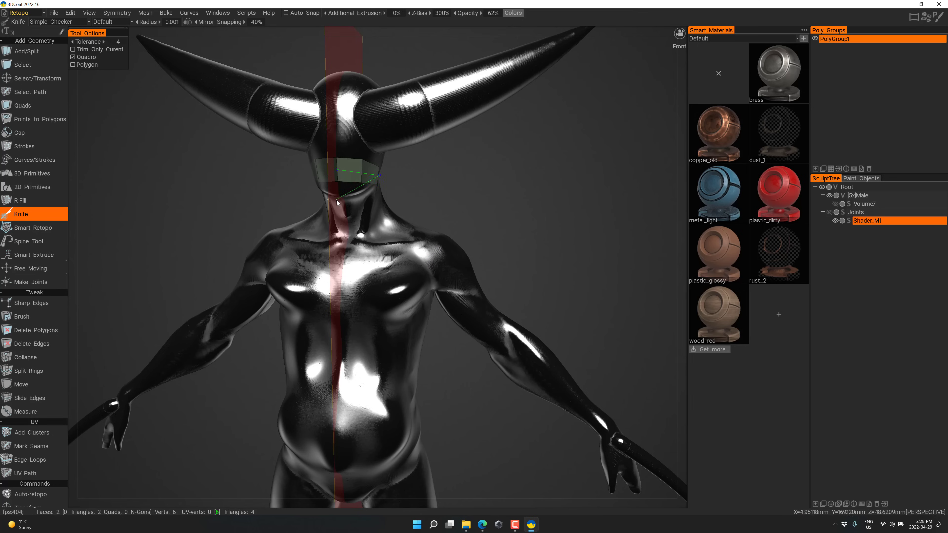
{"action": "right_click", "coordinate": [345, 148]}
Step: Sketch a Smart Retopo loft grid with 7 U and 4 V spans from the head along one horn
{"action": "mouse_move", "coordinate": [28, 266]}
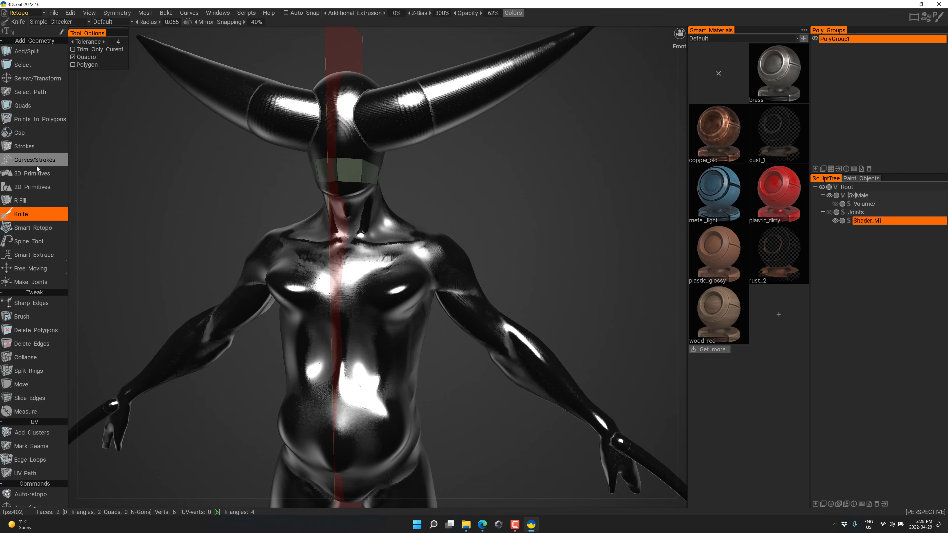
{"action": "left_click", "coordinate": [30, 227]}
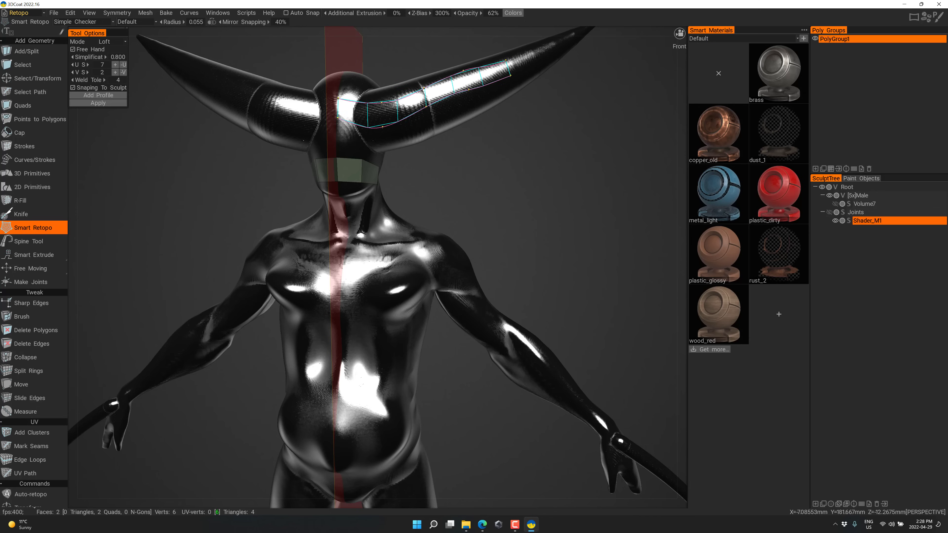
{"action": "left_click_drag", "start_coordinate": [337, 143], "coordinate": [417, 139]}
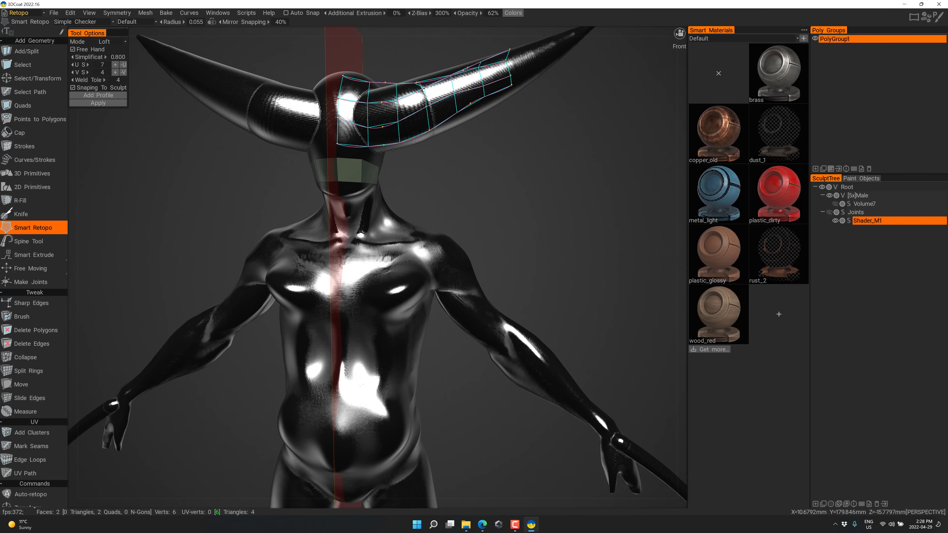
Step: Start Auto-retopo on the Male object with a required poly count of 5000 and Best Quality, Slowest quadrangulation
{"action": "scroll", "coordinate": [33, 329], "scroll_direction": "down", "scroll_amount": 2}
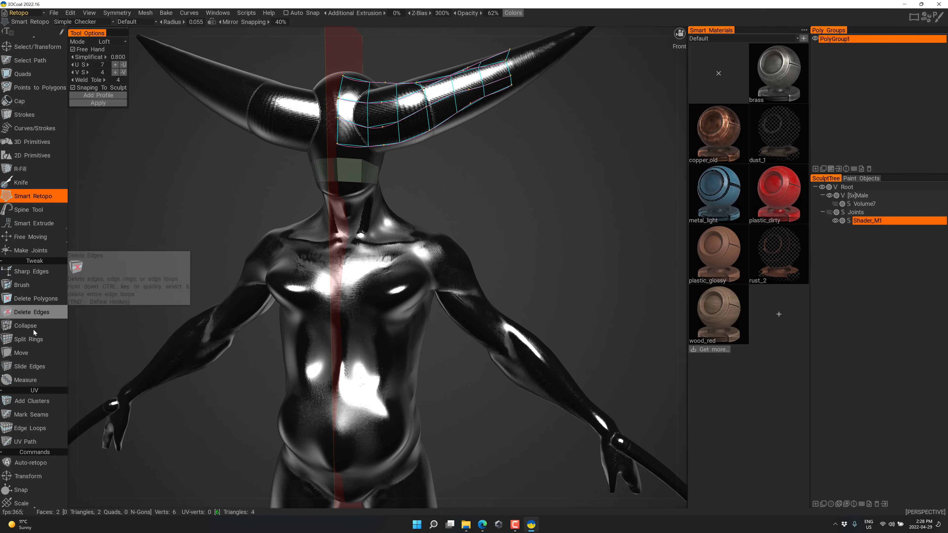
{"action": "scroll", "coordinate": [33, 329], "scroll_direction": "down", "scroll_amount": 1}
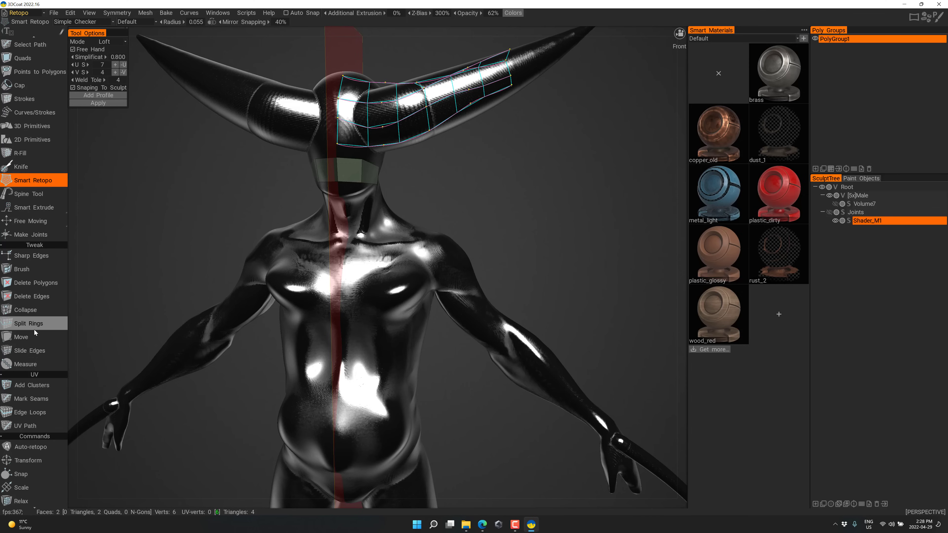
{"action": "left_click", "coordinate": [19, 447]}
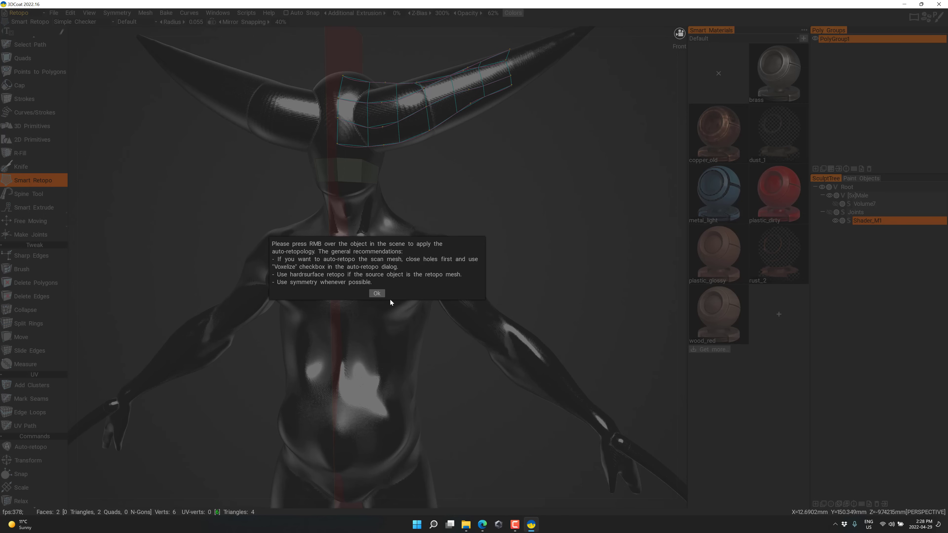
{"action": "left_click", "coordinate": [380, 292]}
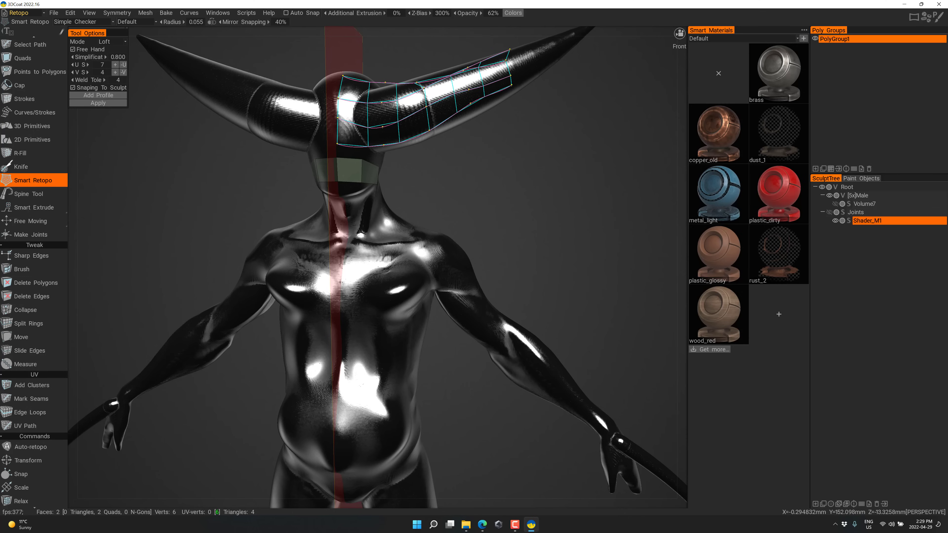
{"action": "key", "text": "space"}
{"action": "left_click", "coordinate": [384, 229]}
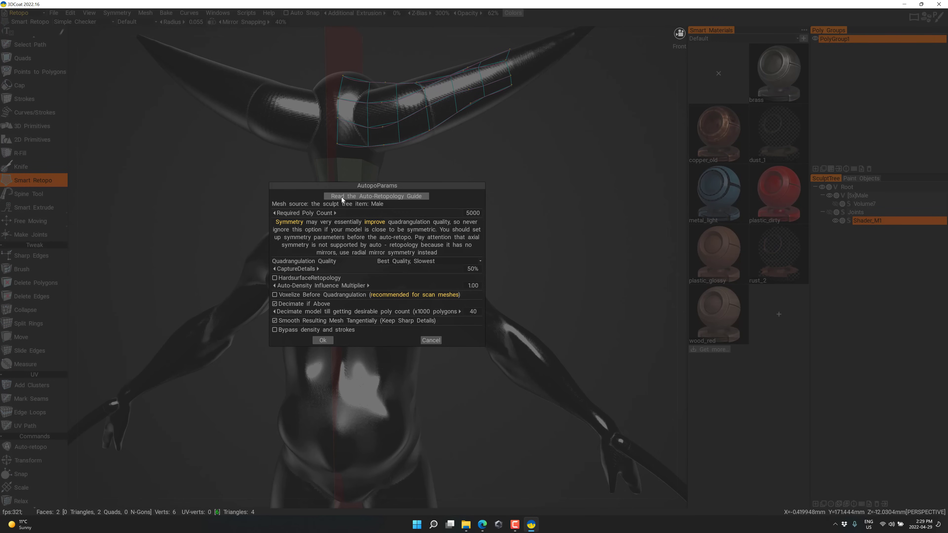
{"action": "left_click", "coordinate": [323, 340]}
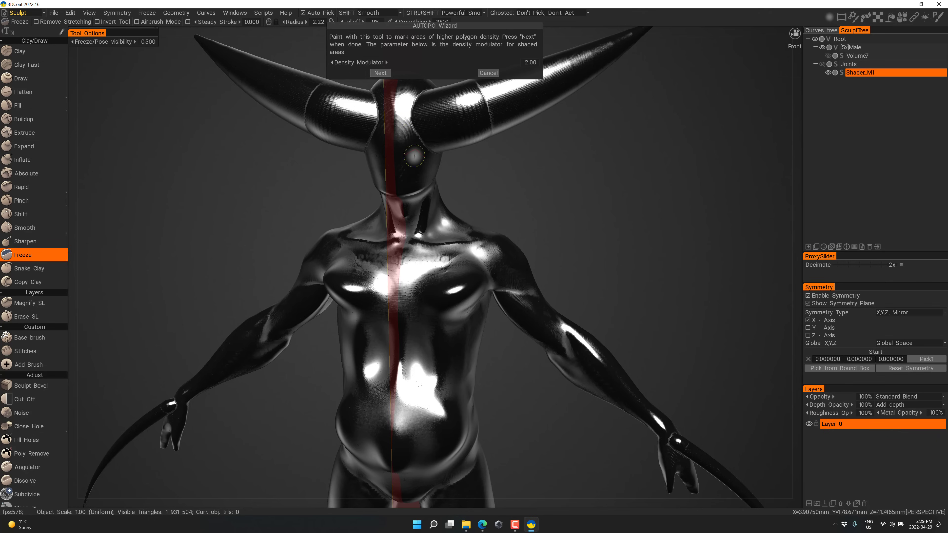
Step: Complete the auto-retopology wizard without marking density areas or drawing guide strokes to generate the figure's quad mesh
{"action": "left_click", "coordinate": [380, 73]}
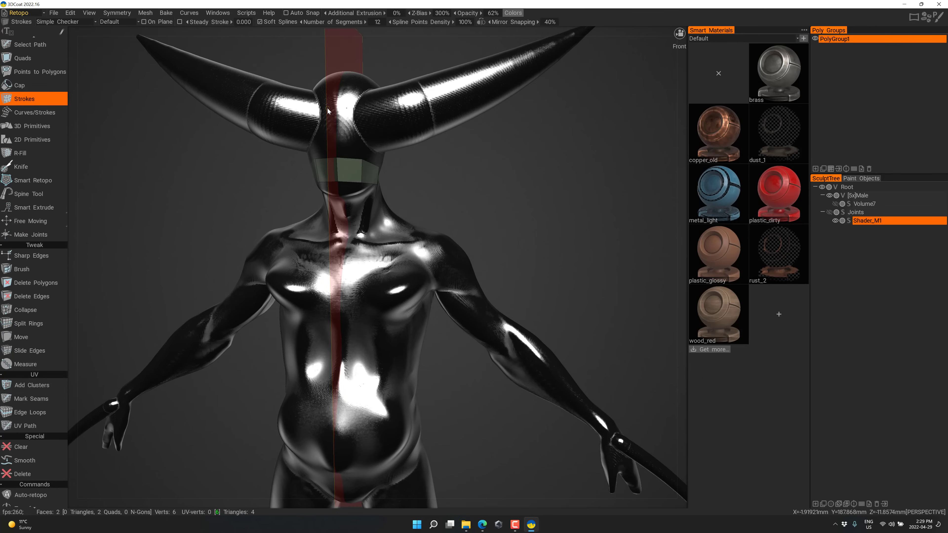
{"action": "left_click", "coordinate": [323, 110]}
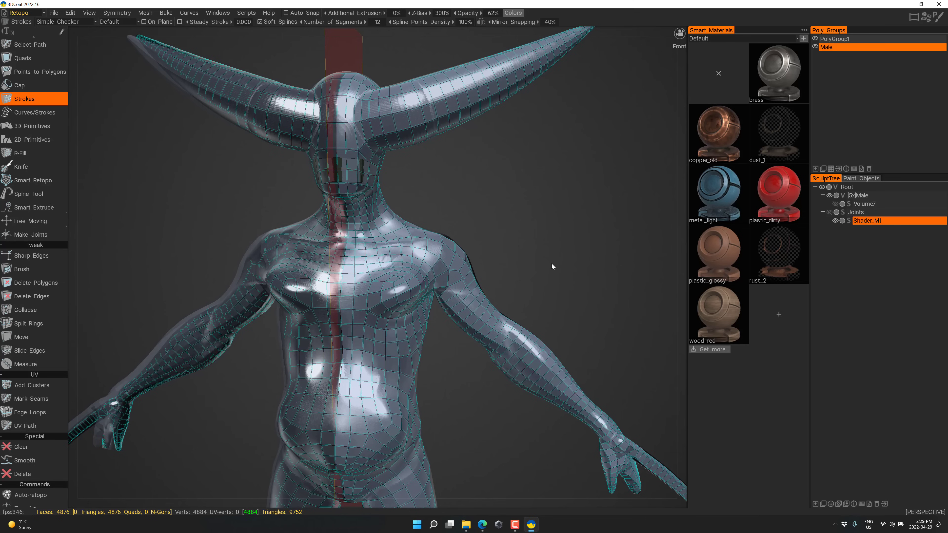
{"action": "left_click_drag", "start_coordinate": [564, 289], "coordinate": [565, 271]}
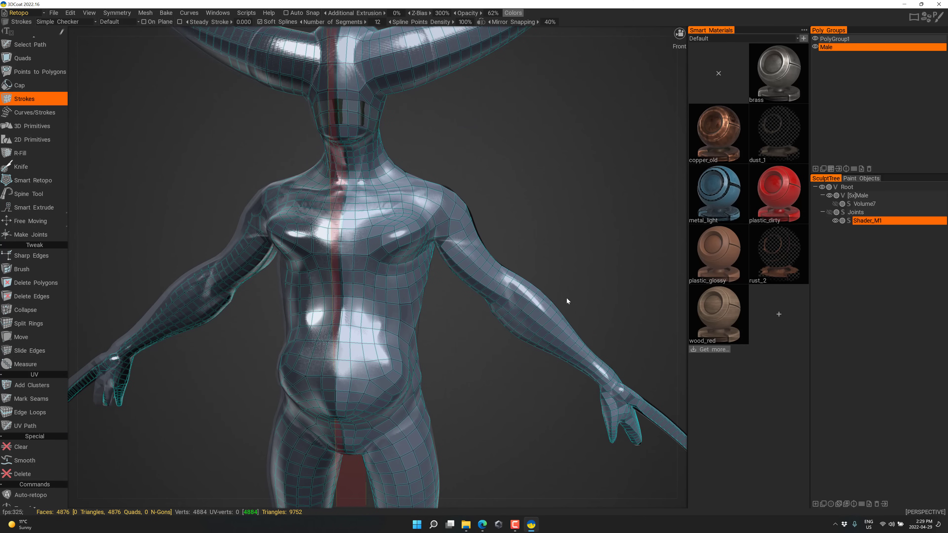
{"action": "scroll", "coordinate": [547, 280], "scroll_direction": "down", "scroll_amount": 5}
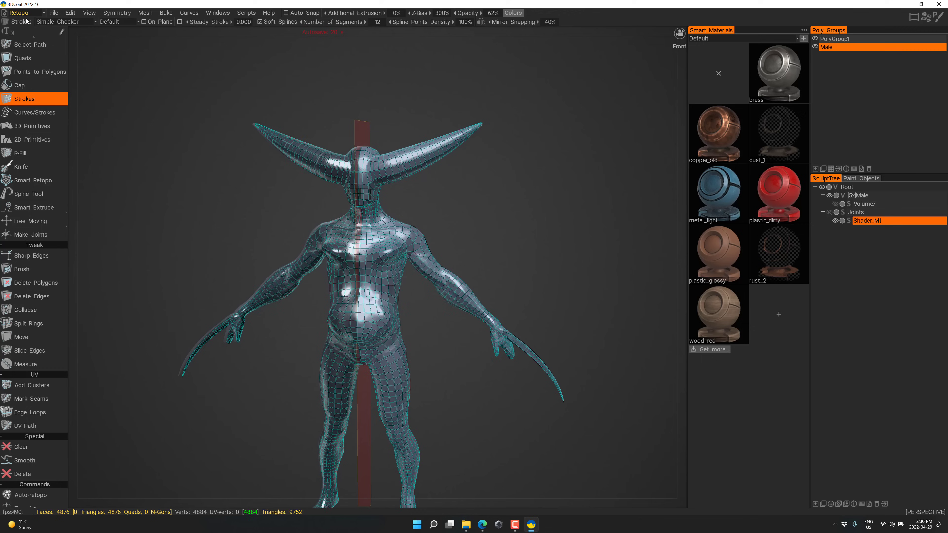
Step: Switch to the Modeling room and look through its modeling tools
{"action": "left_click", "coordinate": [43, 14]}
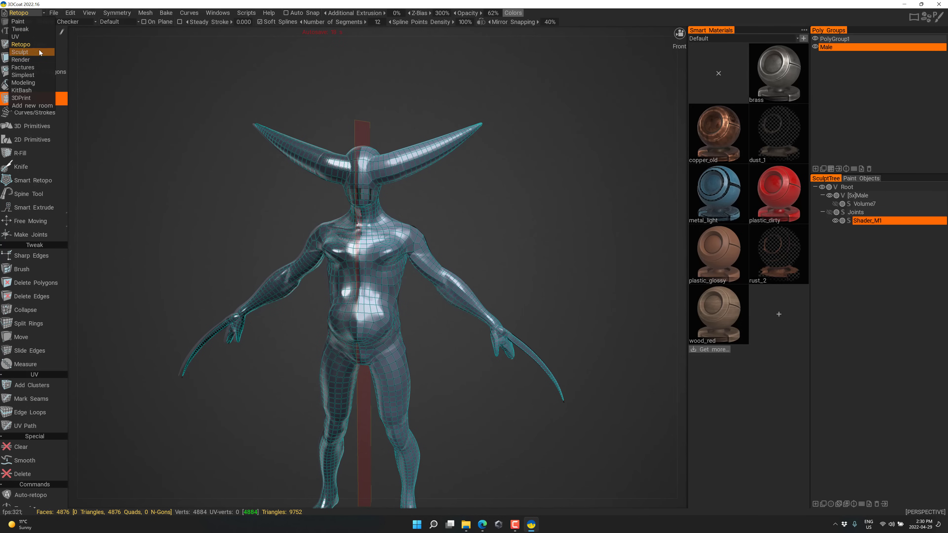
{"action": "left_click", "coordinate": [26, 82]}
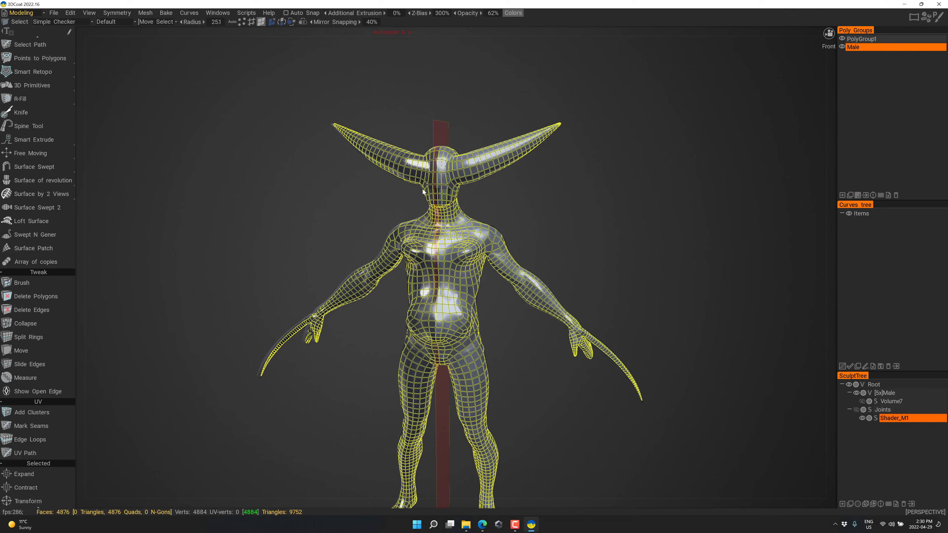
{"action": "mouse_move", "coordinate": [21, 92]}
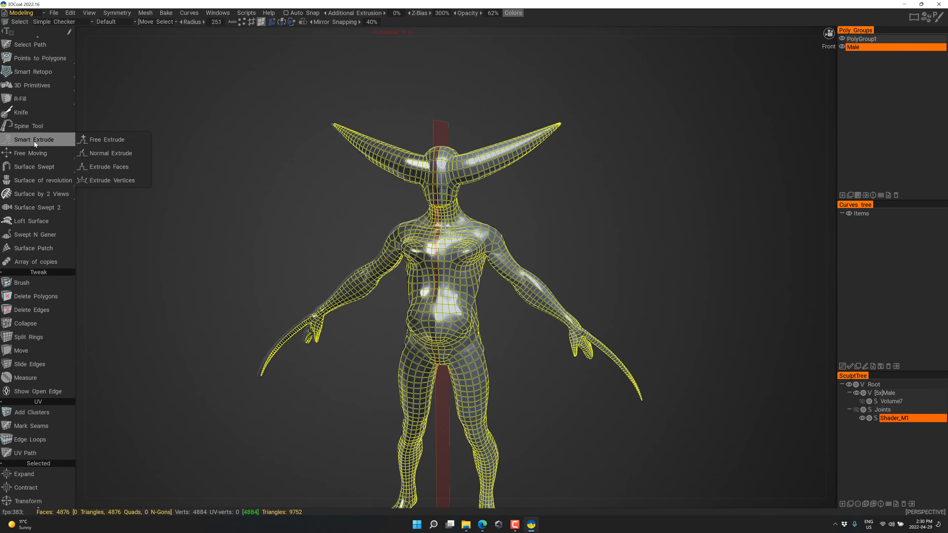
{"action": "scroll", "coordinate": [44, 309], "scroll_direction": "down", "scroll_amount": 5}
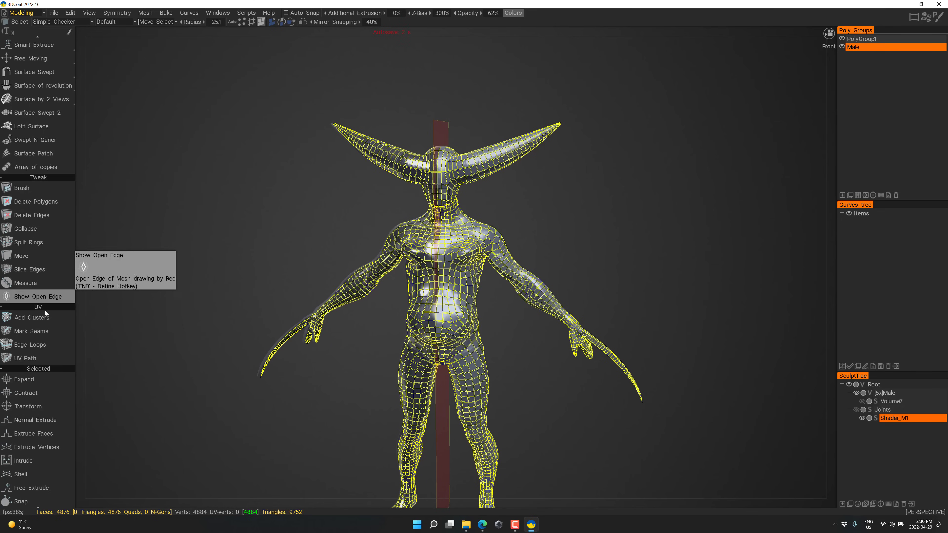
{"action": "scroll", "coordinate": [29, 219], "scroll_direction": "up", "scroll_amount": 2}
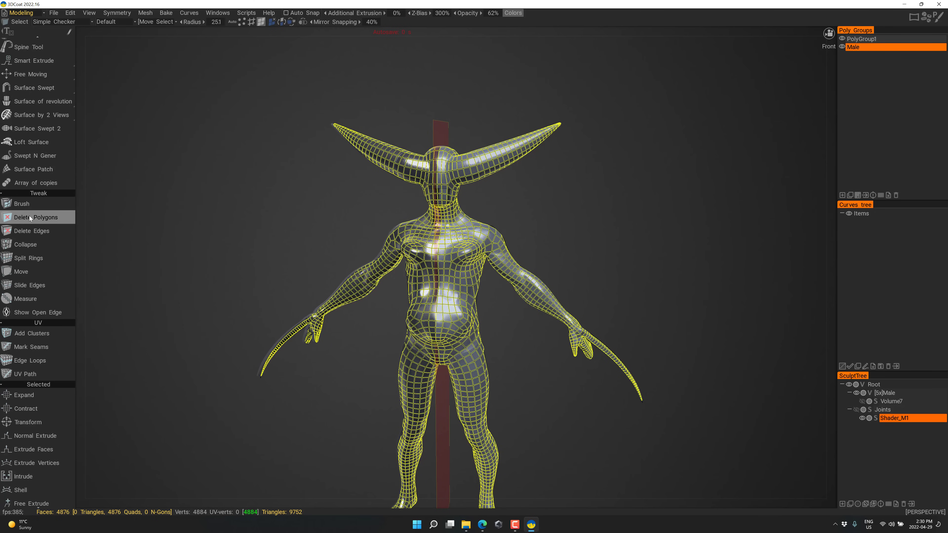
{"action": "scroll", "coordinate": [28, 216], "scroll_direction": "up", "scroll_amount": 1}
Step: Reshape the retopo mesh around the shoulders, belly and chest with the Tweak Brush at radius 251
{"action": "left_click", "coordinate": [22, 235]}
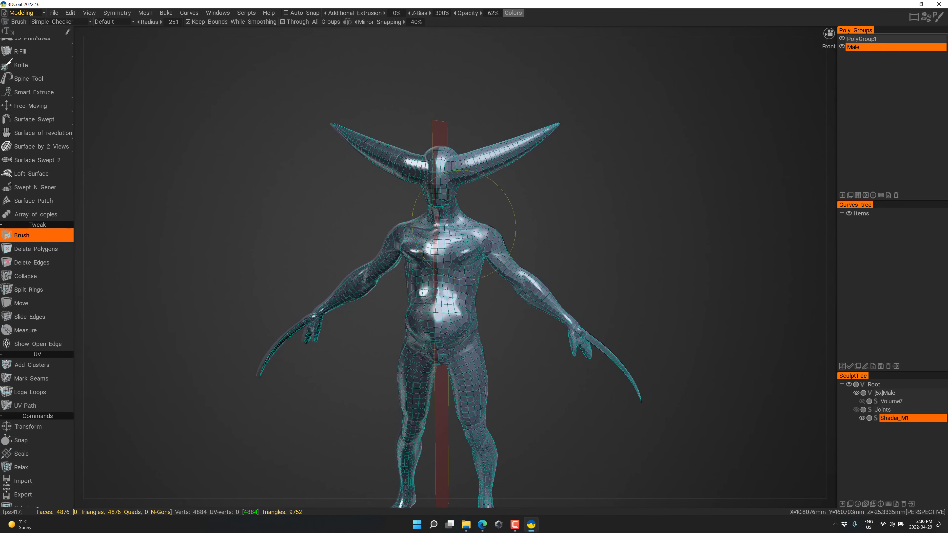
{"action": "left_click_drag", "start_coordinate": [481, 227], "coordinate": [495, 224]}
{"action": "left_click_drag", "start_coordinate": [463, 319], "coordinate": [447, 306]}
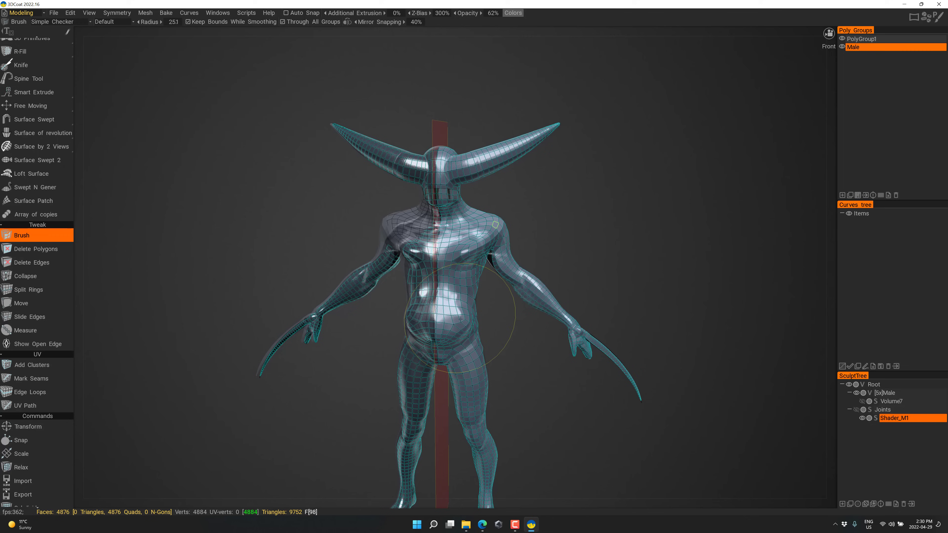
{"action": "scroll", "coordinate": [42, 348], "scroll_direction": "down", "scroll_amount": 6}
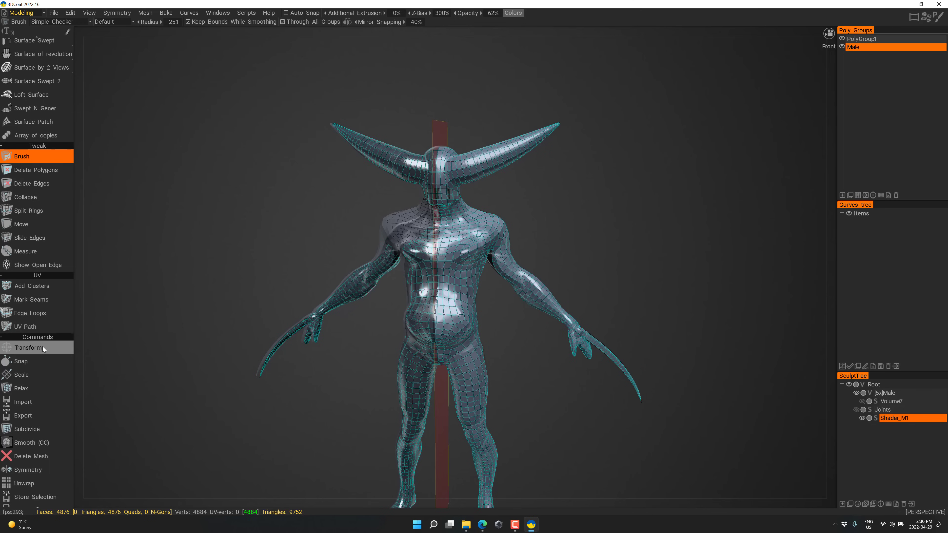
{"action": "scroll", "coordinate": [47, 388], "scroll_direction": "up", "scroll_amount": 10}
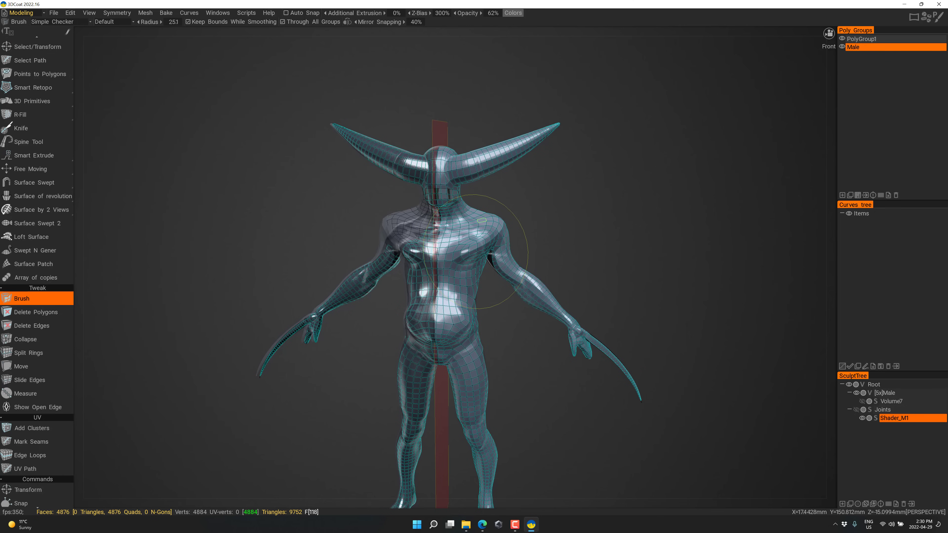
{"action": "left_click_drag", "start_coordinate": [460, 243], "coordinate": [469, 249]}
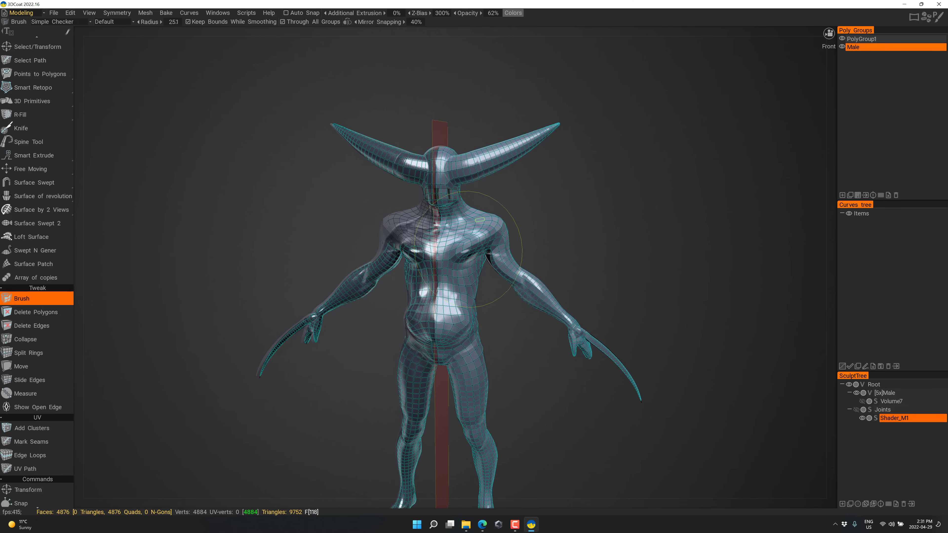
{"action": "scroll", "coordinate": [22, 75], "scroll_direction": "up", "scroll_amount": 2}
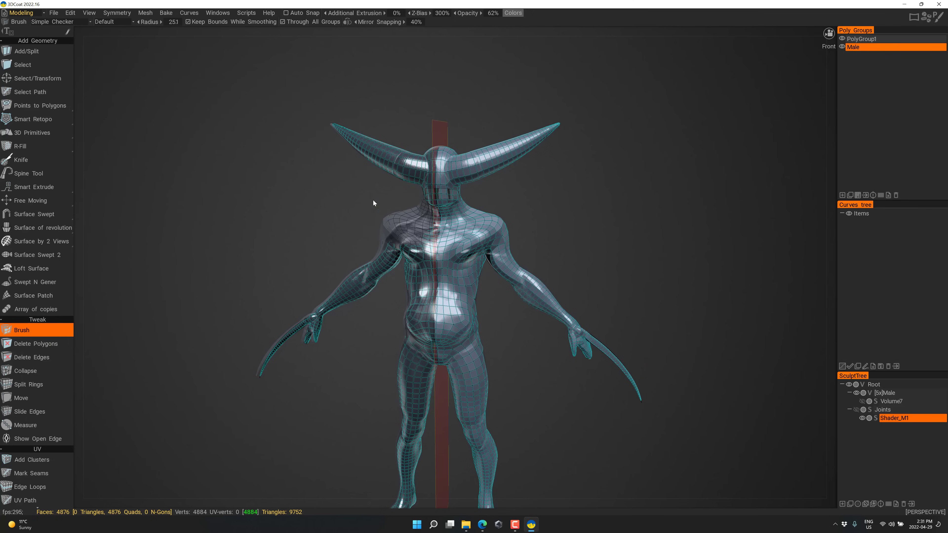
Step: Switch from the Modeling room to the KitBash room
{"action": "left_click", "coordinate": [44, 13]}
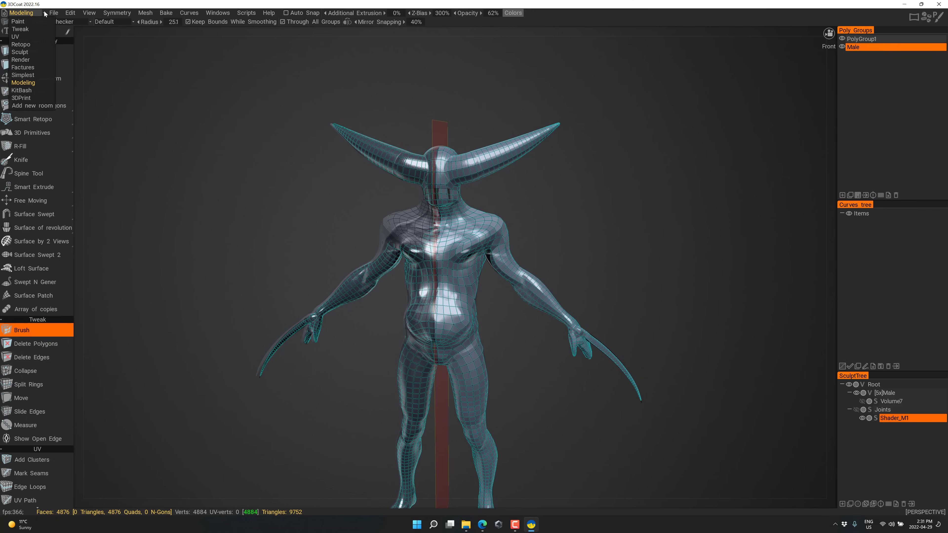
{"action": "left_click", "coordinate": [26, 91]}
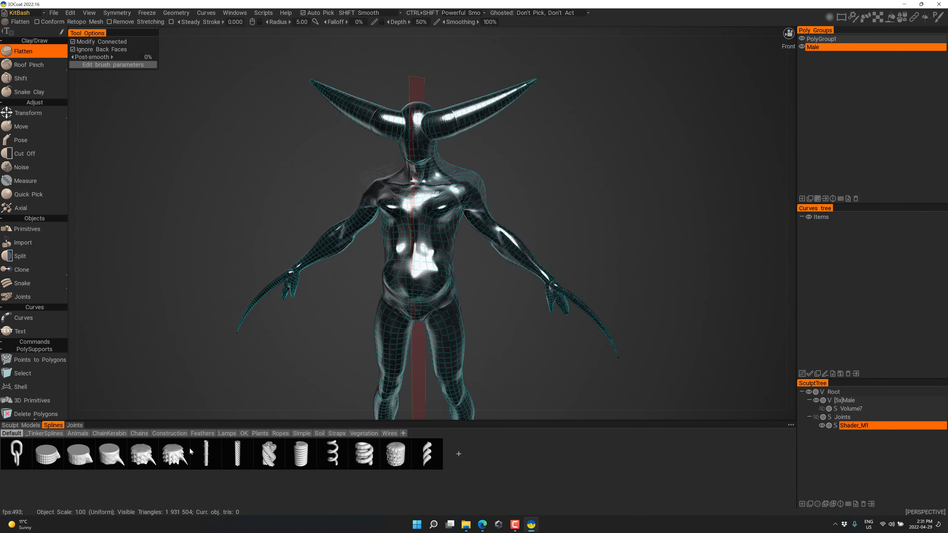
Step: Switch to the Sculpt room and look through its primitive model and spline presets, opening and cancelling the file chooser for adding a custom spline
{"action": "left_click", "coordinate": [45, 14]}
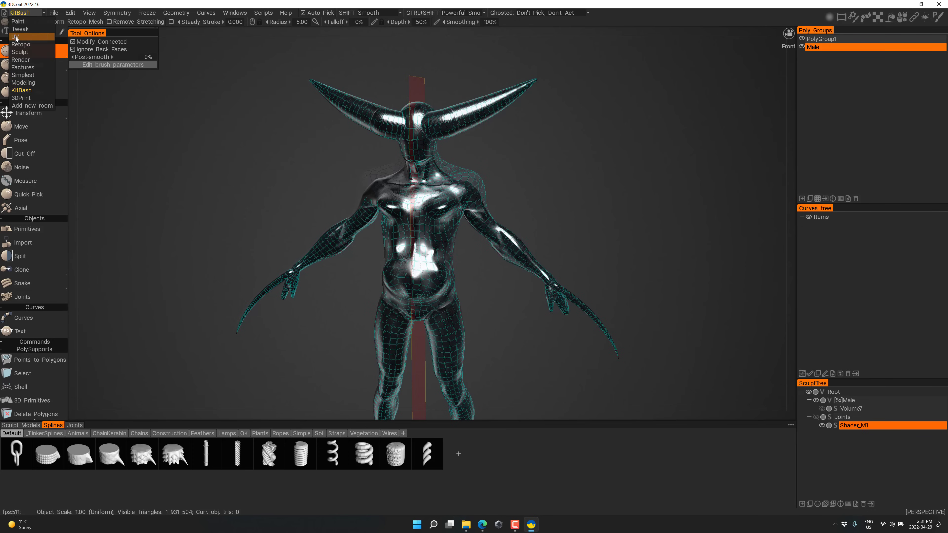
{"action": "left_click", "coordinate": [27, 54]}
{"action": "left_click", "coordinate": [901, 19]}
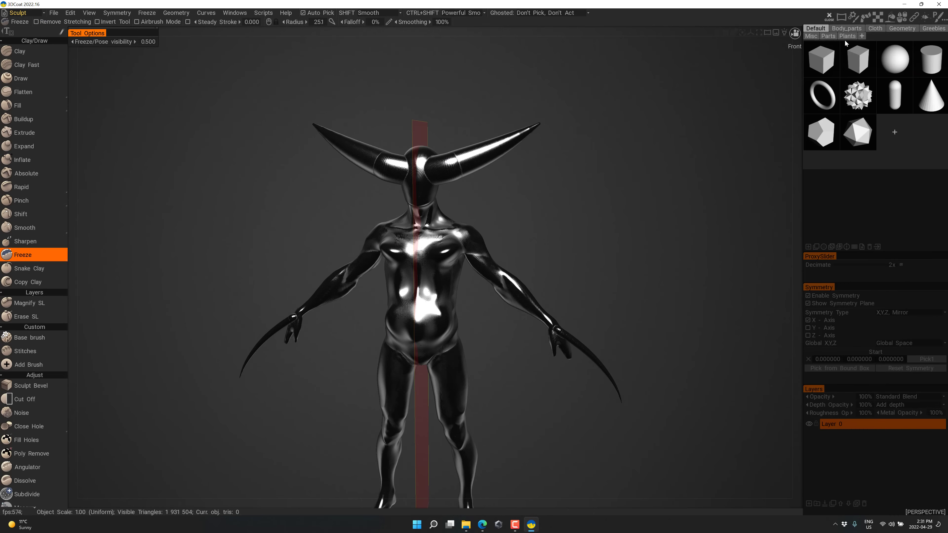
{"action": "left_click", "coordinate": [911, 19]}
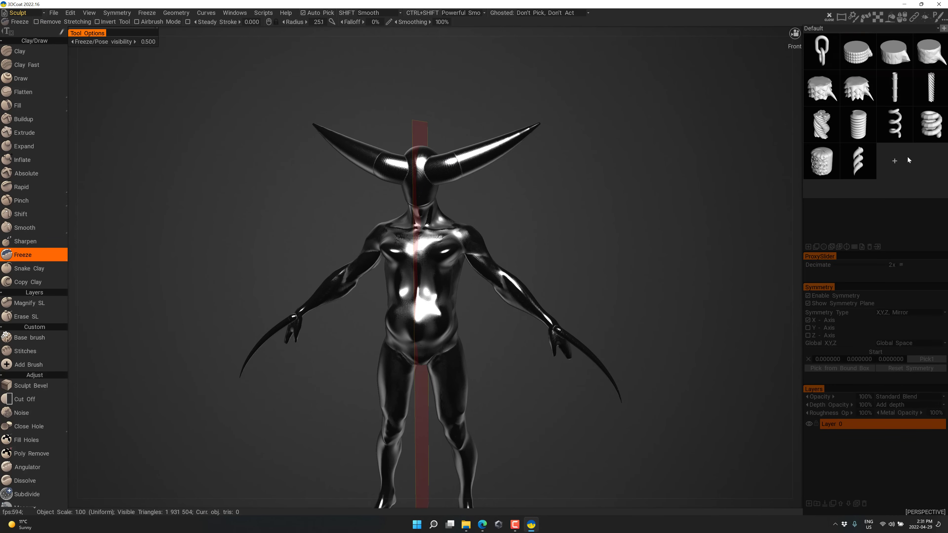
{"action": "left_click", "coordinate": [894, 162]}
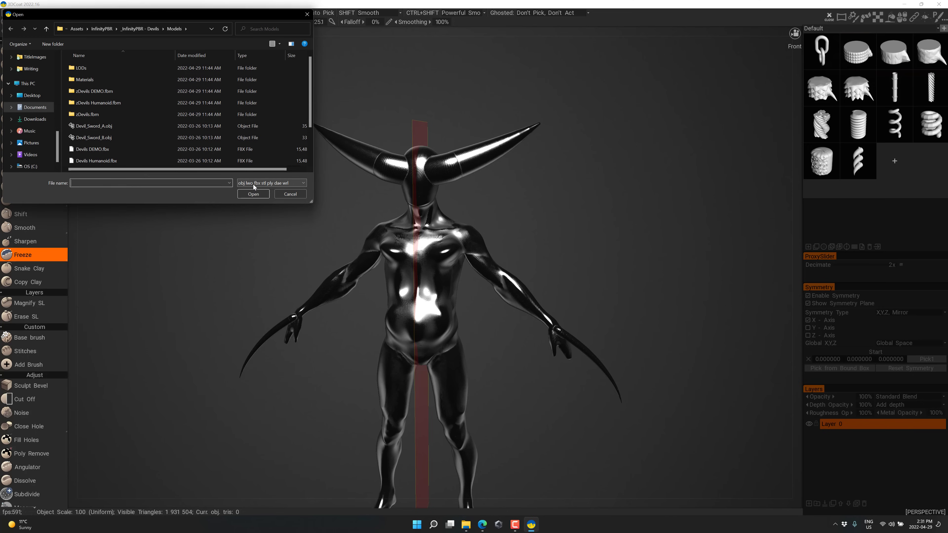
{"action": "left_click", "coordinate": [290, 194]}
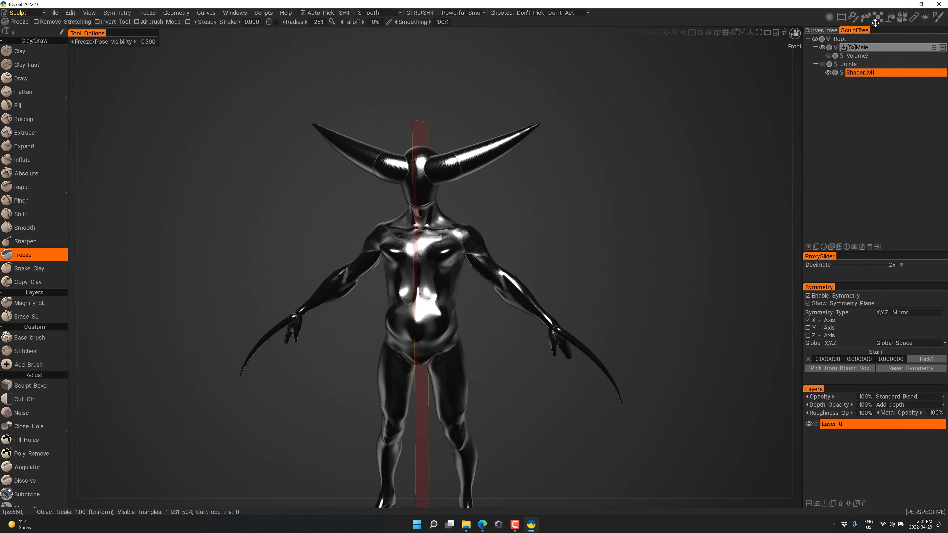
{"action": "mouse_move", "coordinate": [914, 22]}
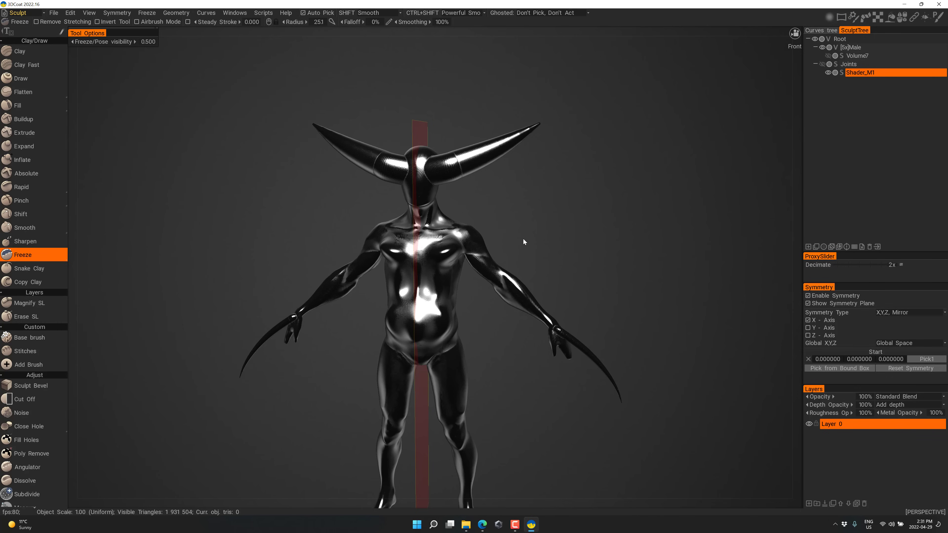
Step: Switch to the Render room and enable Screen Space Reflections and Screen Space Illumination for the figure
{"action": "left_click", "coordinate": [44, 13]}
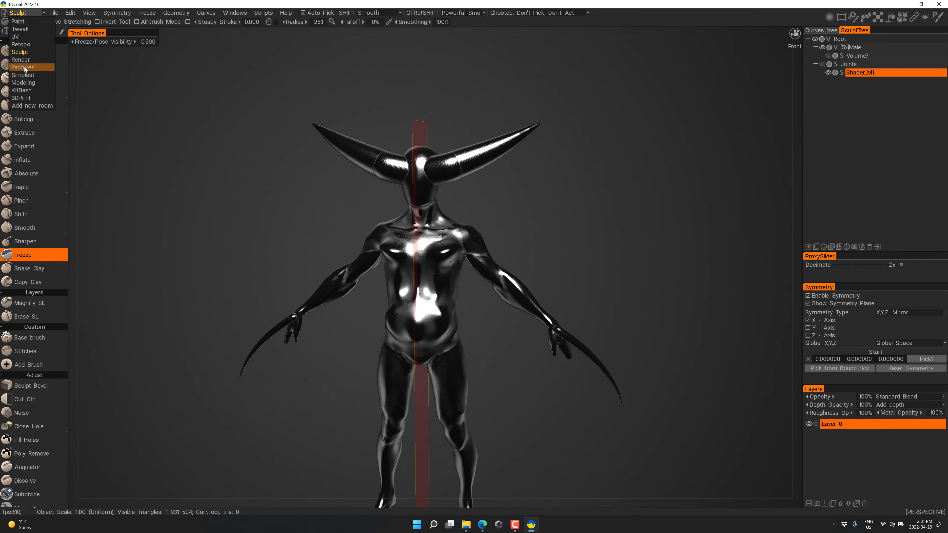
{"action": "left_click", "coordinate": [20, 60]}
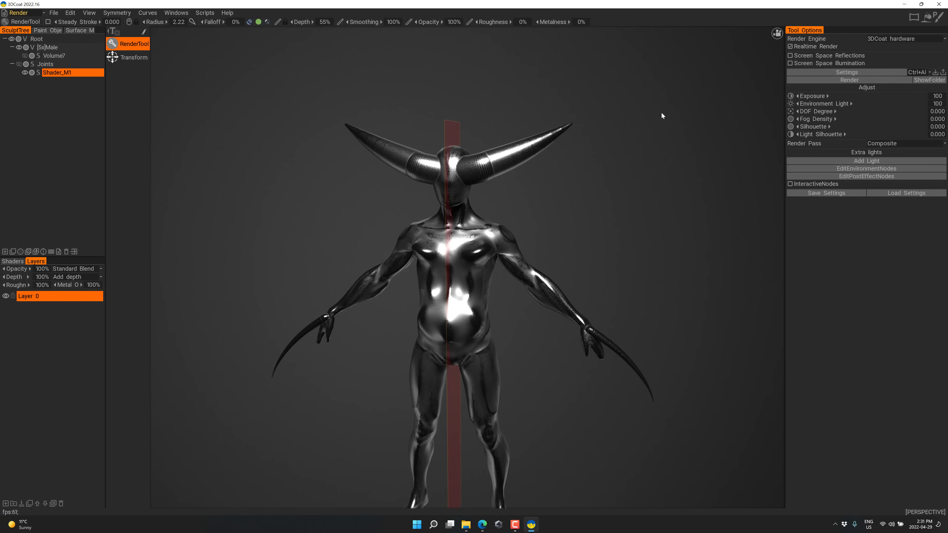
{"action": "left_click", "coordinate": [790, 56]}
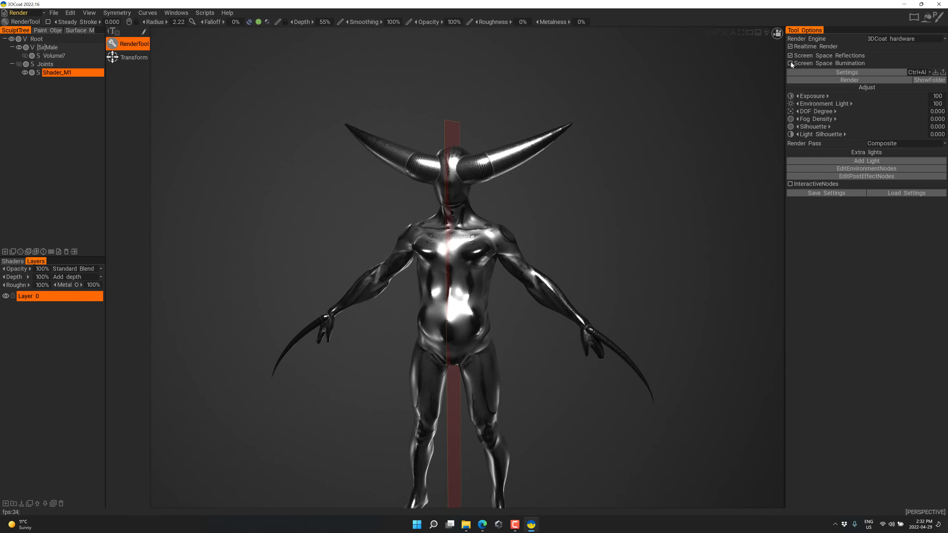
{"action": "left_click", "coordinate": [790, 63]}
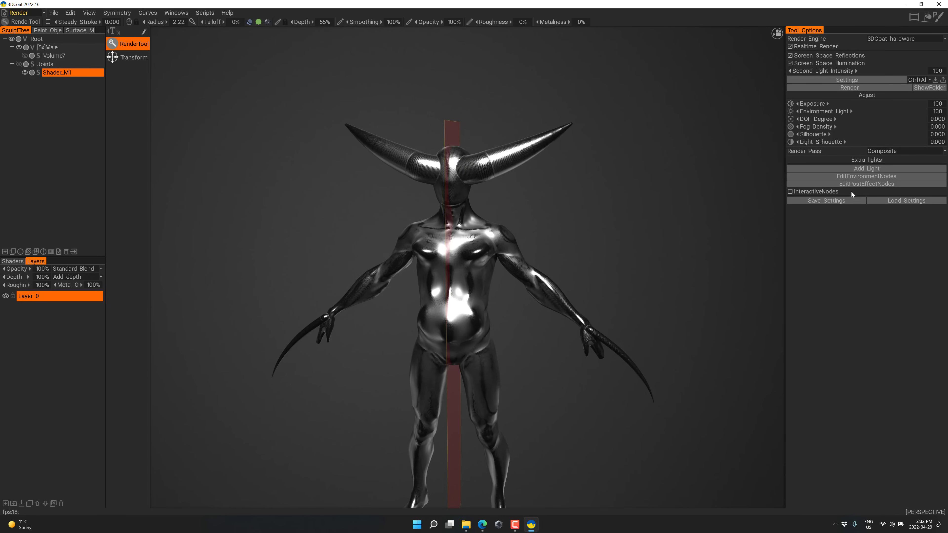
Step: Open the post-effect node editor, look through the available node categories, and leave it without adding a node
{"action": "left_click", "coordinate": [876, 183]}
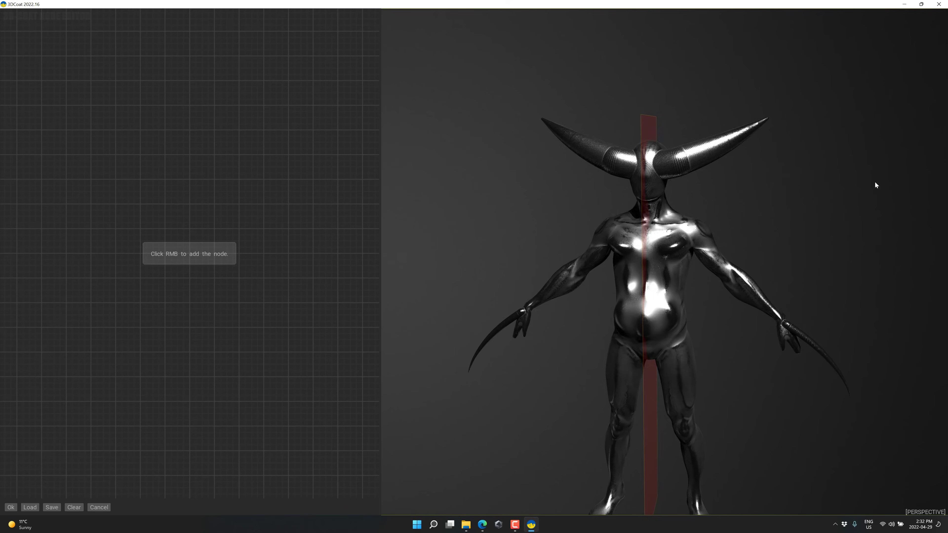
{"action": "right_click", "coordinate": [168, 181]}
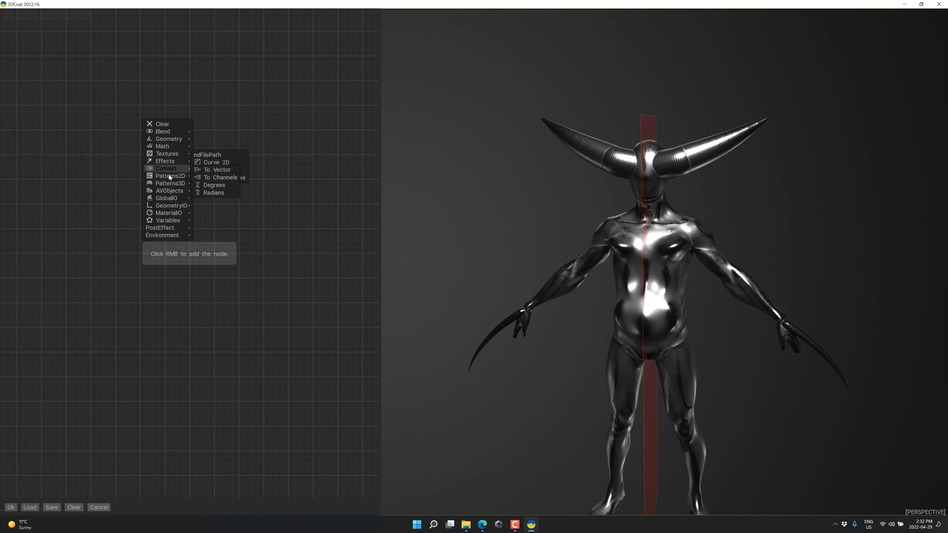
{"action": "mouse_move", "coordinate": [165, 164]}
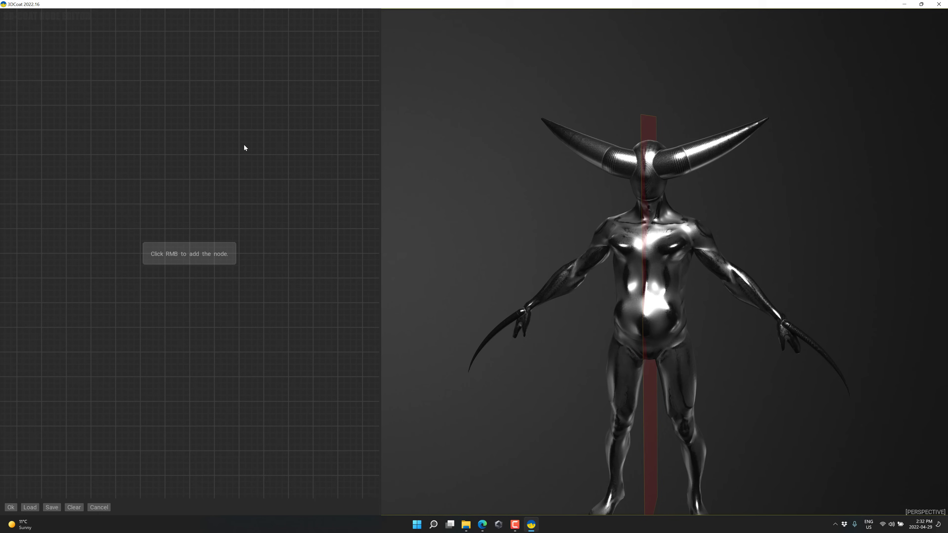
{"action": "left_click", "coordinate": [100, 507]}
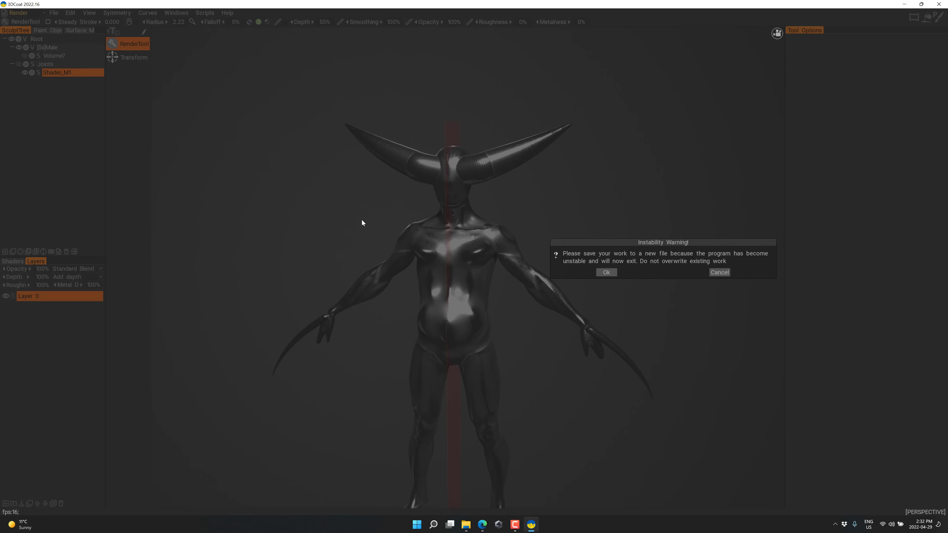
Step: Acknowledge the instability warning and crash report, and dismiss the prompt for choosing an app to open the HTML file
{"action": "left_click", "coordinate": [606, 272]}
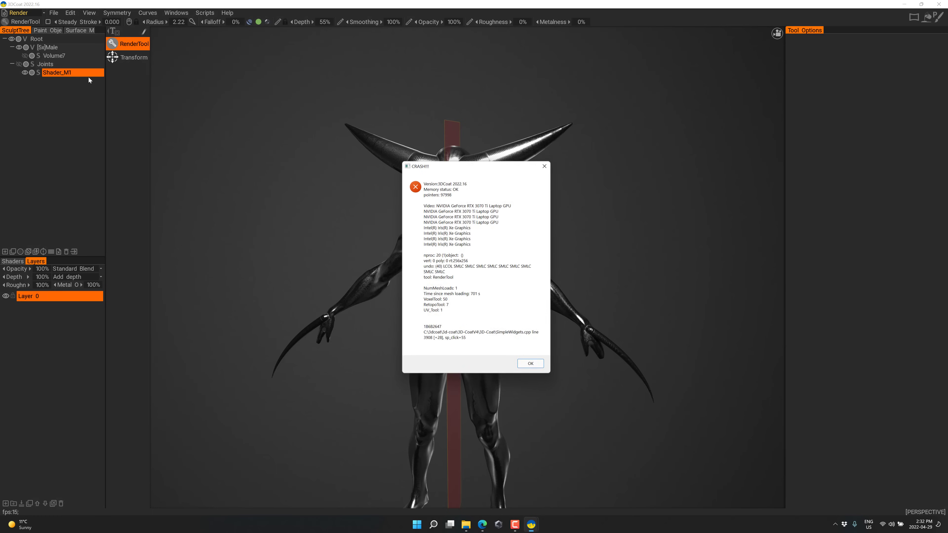
{"action": "left_click", "coordinate": [533, 367]}
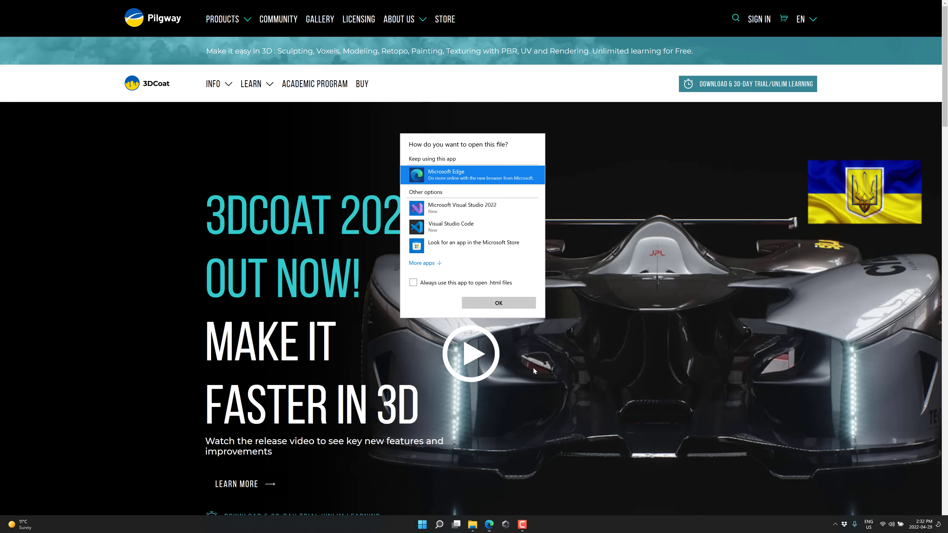
{"action": "left_click", "coordinate": [585, 173]}
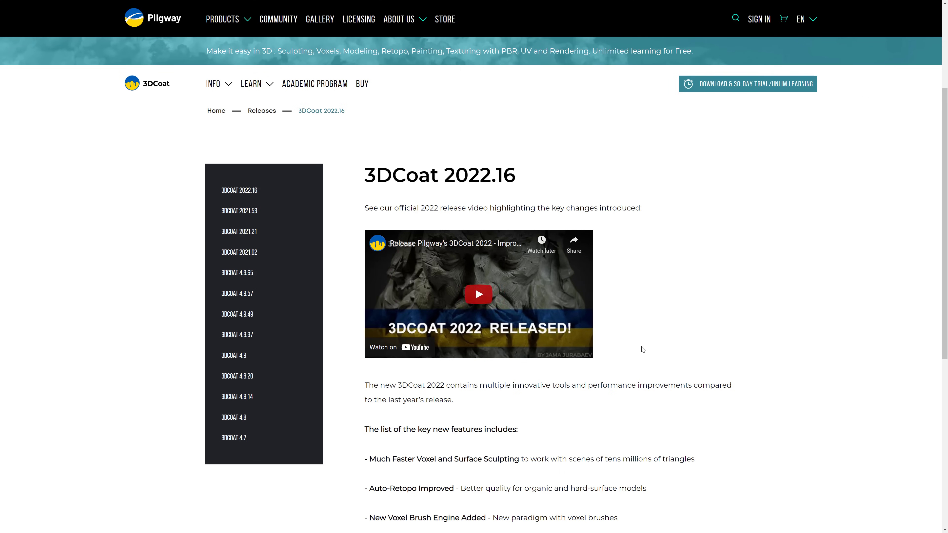
Step: Read through the list of key new features on the 3DCoat 2022.16 release page, down to the Export .GLTF Format entry
{"action": "scroll", "coordinate": [489, 74], "scroll_direction": "down", "scroll_amount": 3}
{"action": "scroll", "coordinate": [489, 74], "scroll_direction": "up", "scroll_amount": 3}
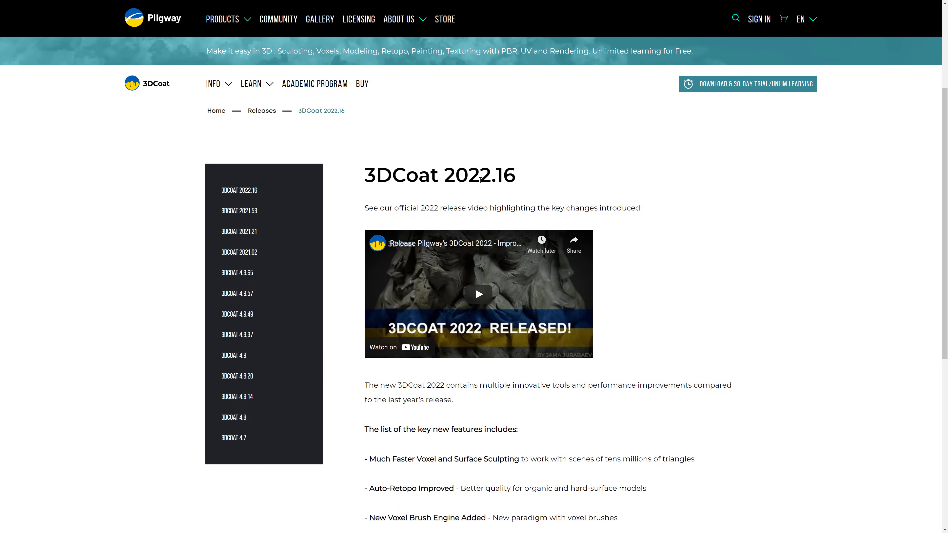
{"action": "scroll", "coordinate": [620, 275], "scroll_direction": "down", "scroll_amount": 3}
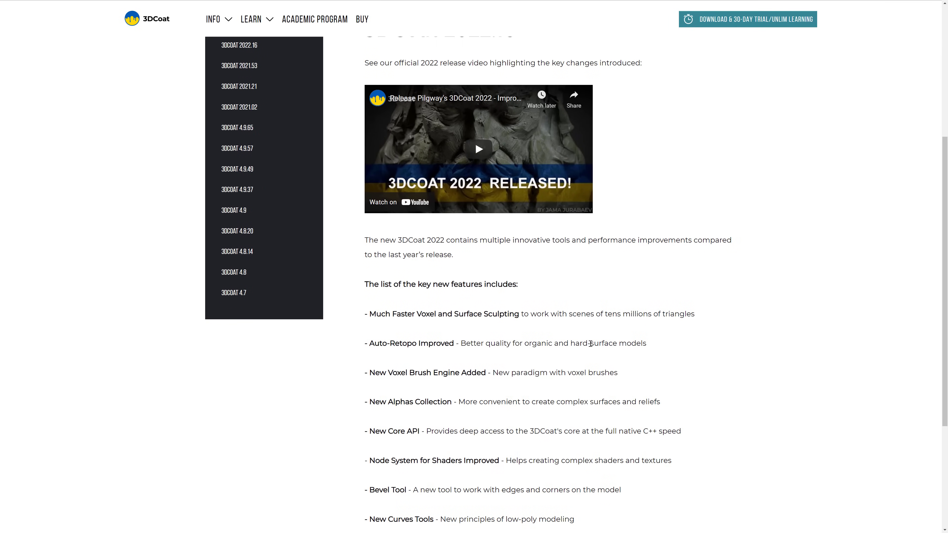
{"action": "scroll", "coordinate": [560, 335], "scroll_direction": "down", "scroll_amount": 2}
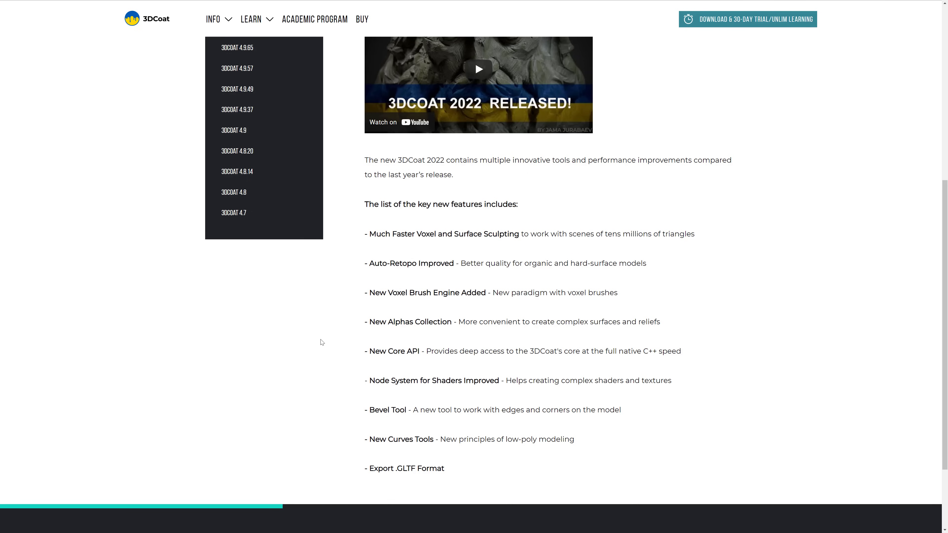
{"action": "scroll", "coordinate": [447, 325], "scroll_direction": "down", "scroll_amount": 2}
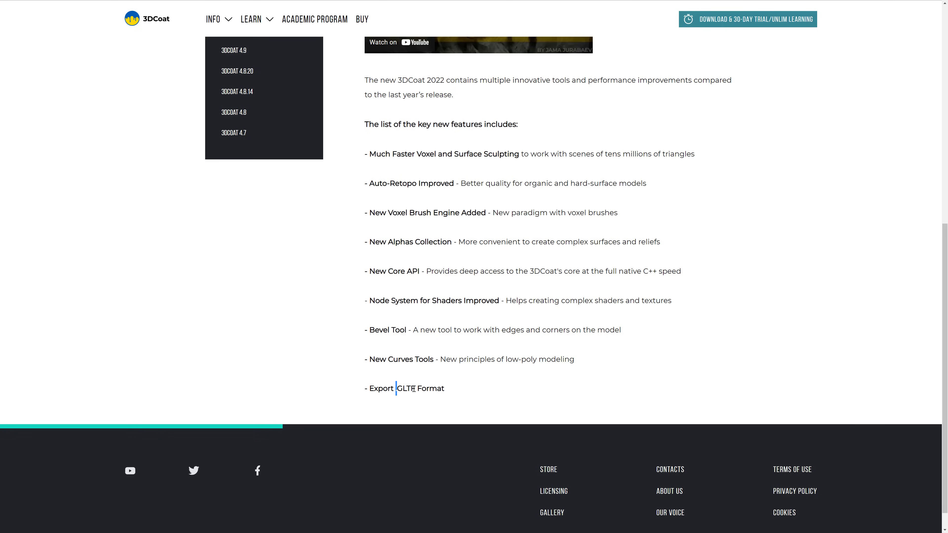
{"action": "left_click_drag", "start_coordinate": [396, 388], "coordinate": [444, 388]}
{"action": "left_click", "coordinate": [637, 327]}
{"action": "scroll", "coordinate": [532, 266], "scroll_direction": "up", "scroll_amount": 10}
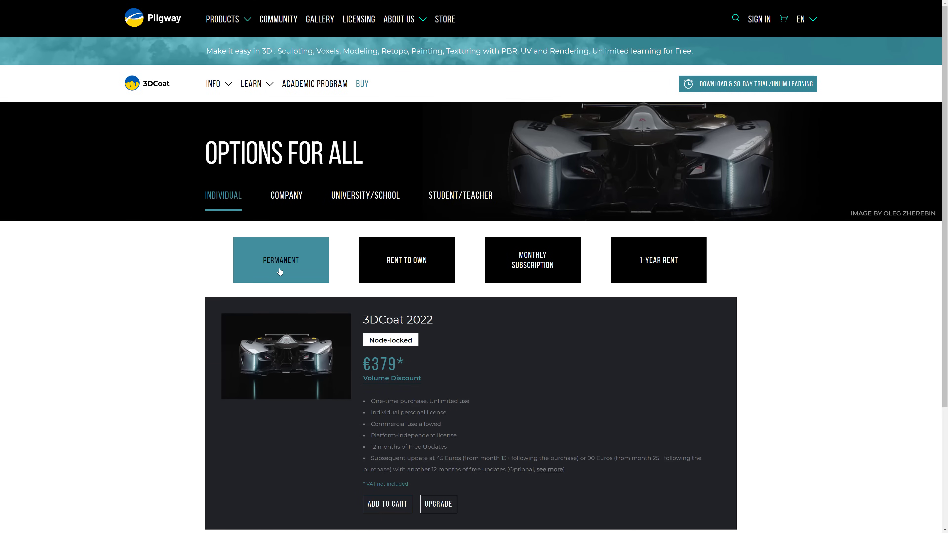
Step: Compare the individual licence options: Permanent, Rent to Own, Monthly Subscription and 1-Year Rent, ending on Permanent
{"action": "scroll", "coordinate": [299, 272], "scroll_direction": "down", "scroll_amount": 4}
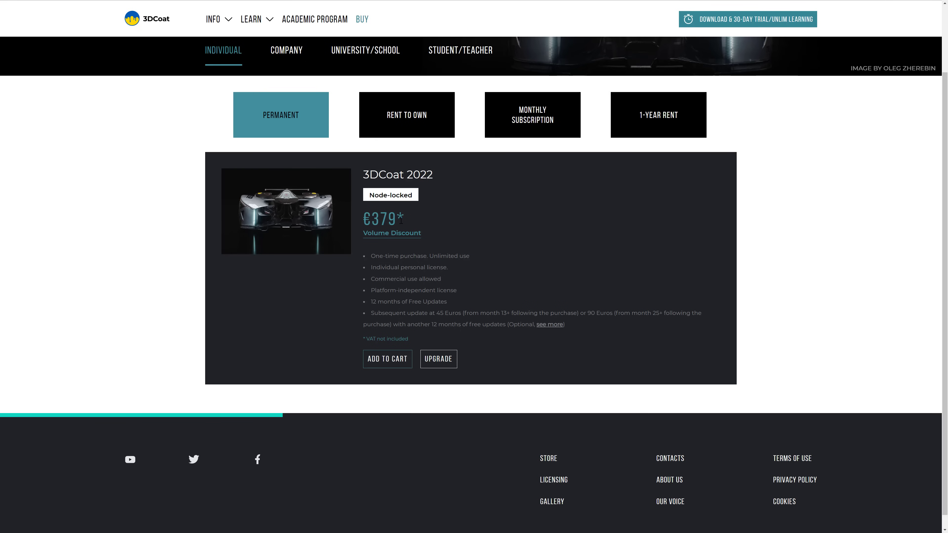
{"action": "left_click", "coordinate": [408, 110]}
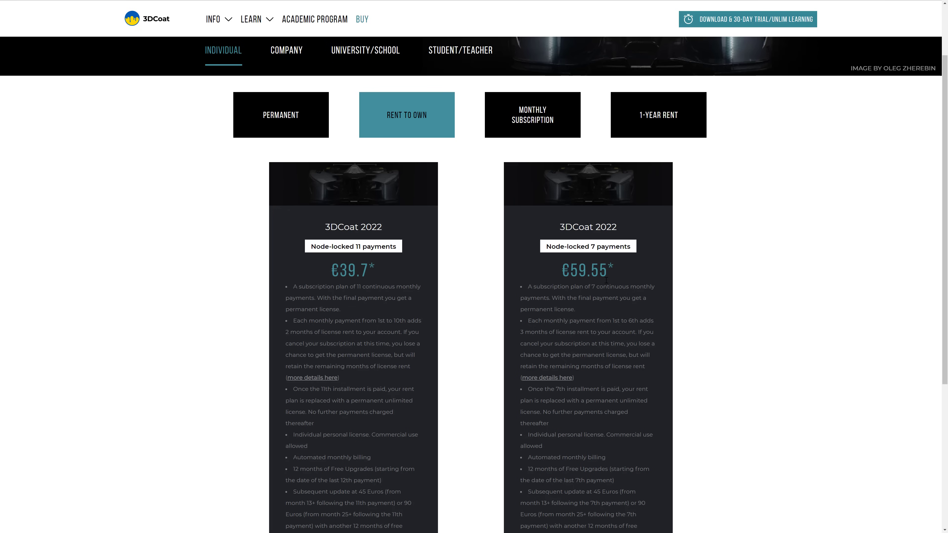
{"action": "left_click", "coordinate": [494, 129]}
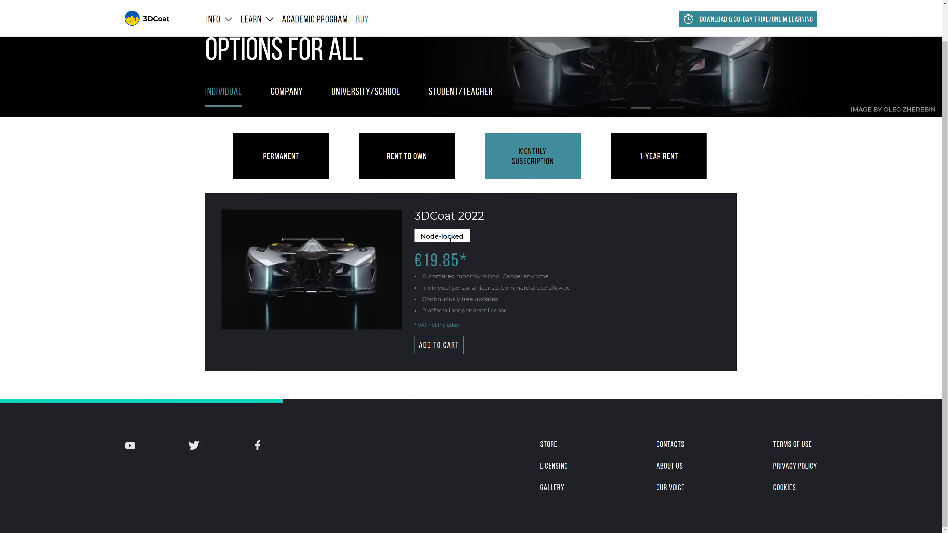
{"action": "left_click", "coordinate": [676, 174]}
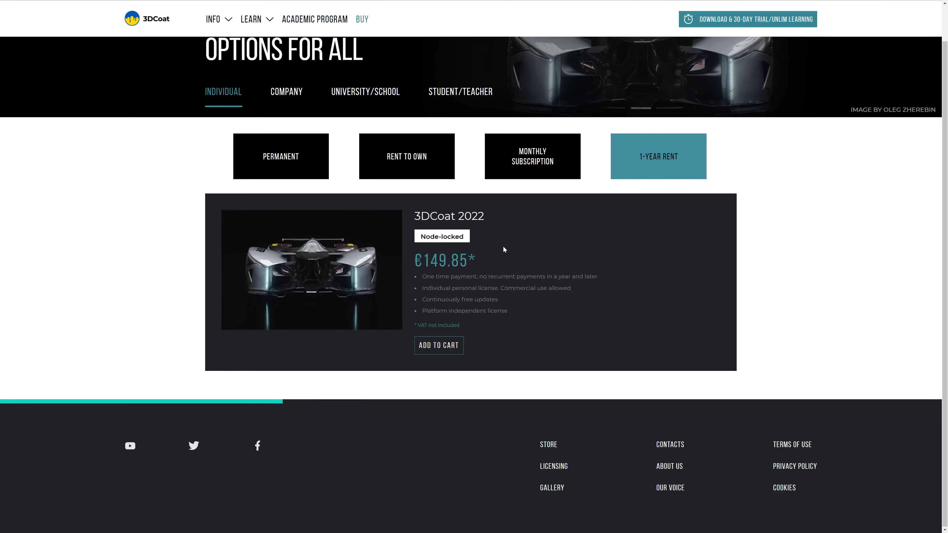
{"action": "left_click", "coordinate": [309, 154]}
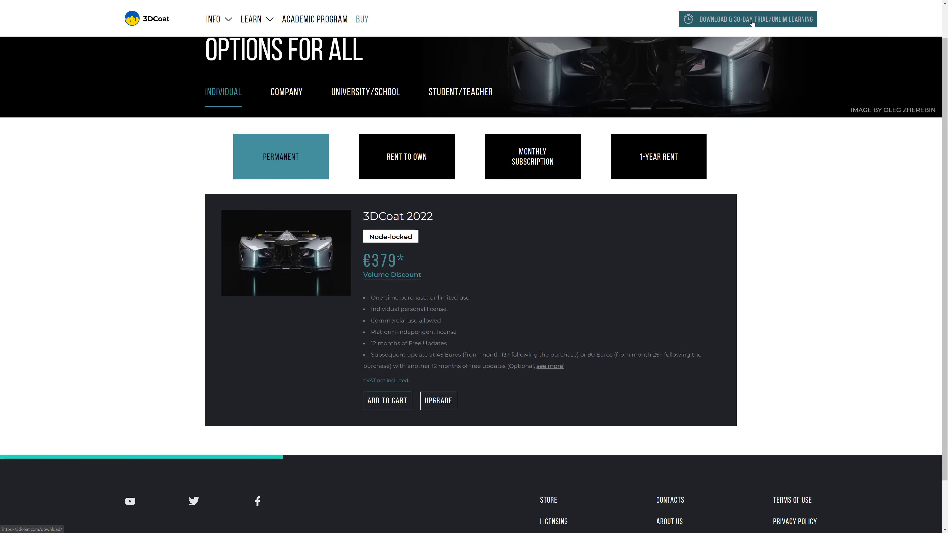
Step: Return to the 3DCoat home page and open the download page for the 30-day trial and unlimited learning mode
{"action": "key", "text": "ctrl+Tab"}
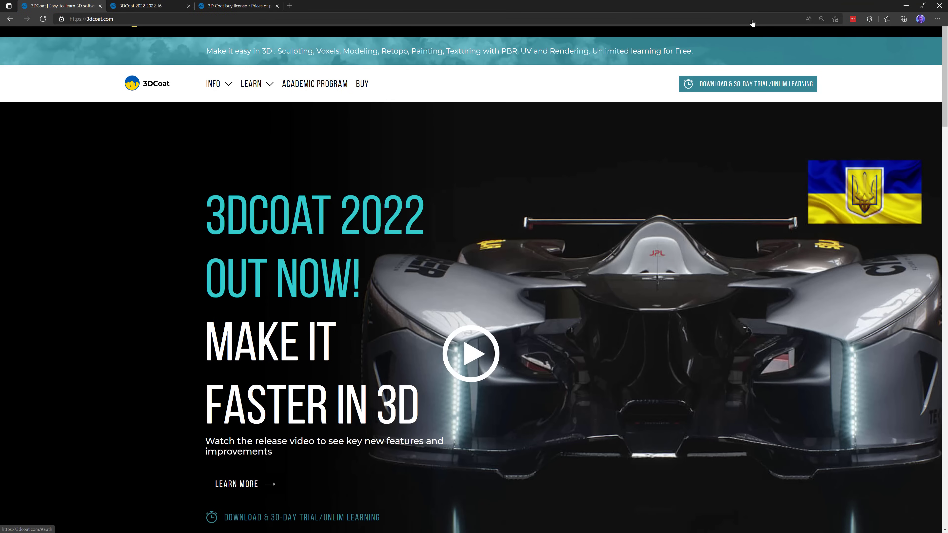
{"action": "left_click", "coordinate": [724, 81]}
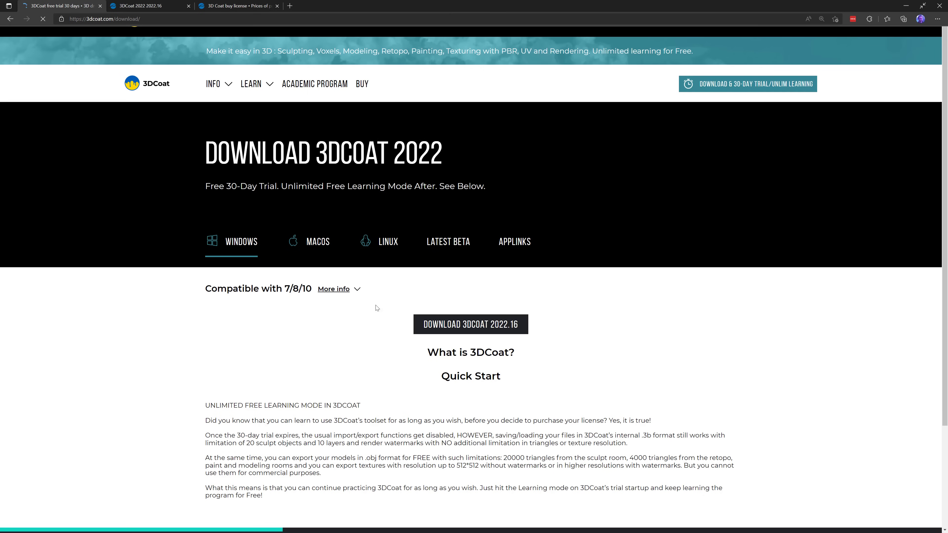